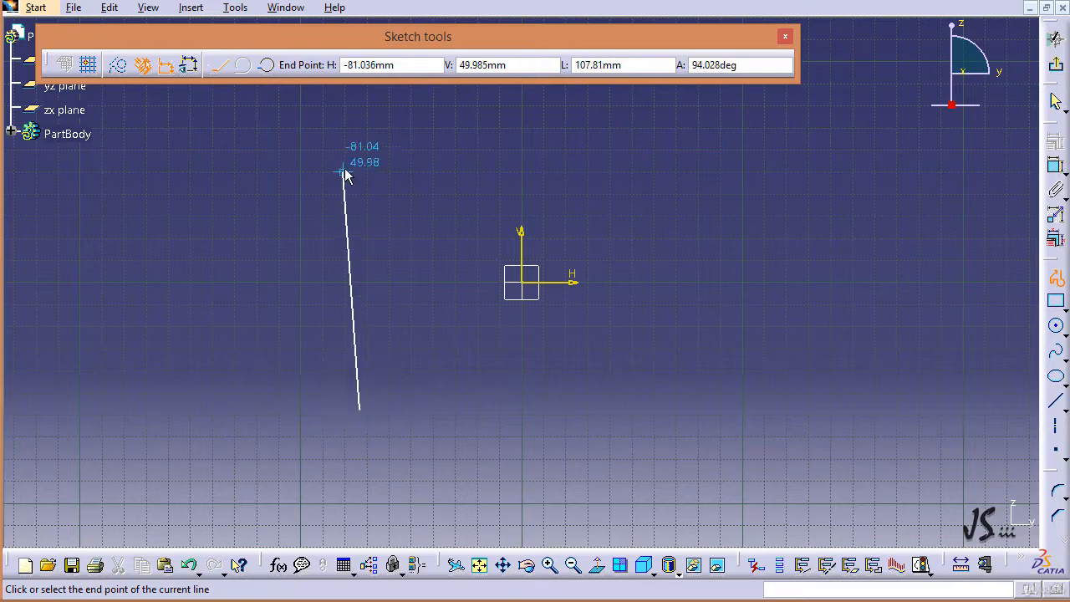
Sketch an open profile of a vertical line continued by a three-point arc that ends level with its start.
{"action": "left_click", "coordinate": [359, 133]}
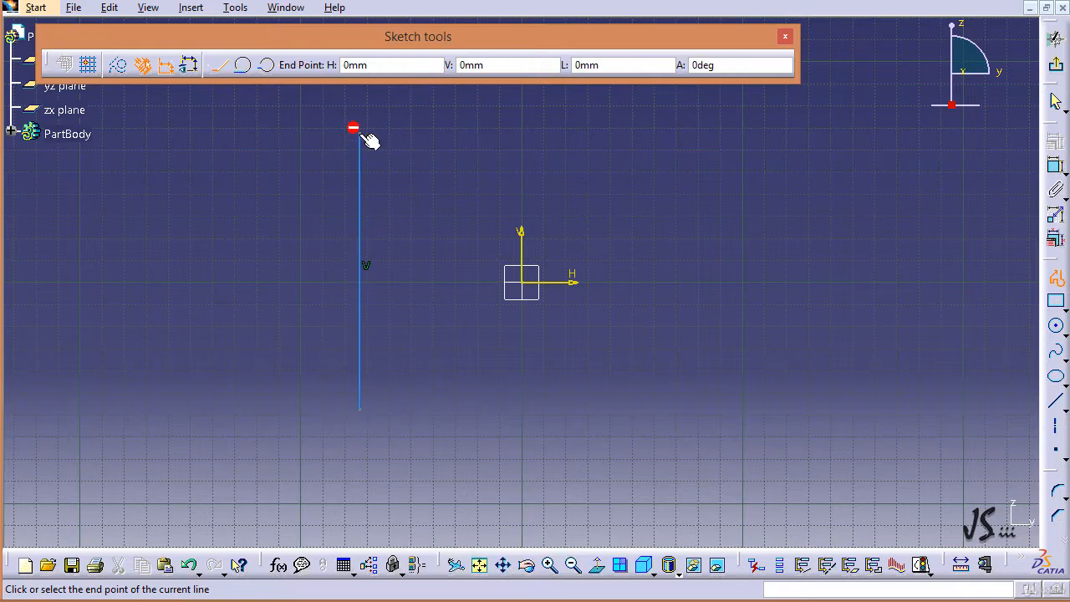
{"action": "left_click", "coordinate": [244, 65]}
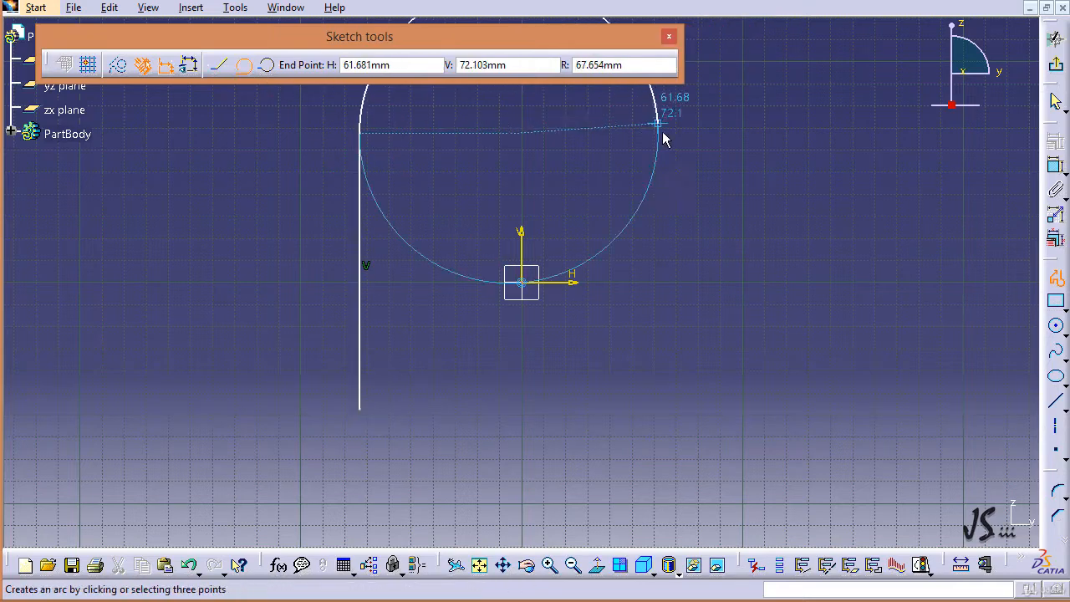
{"action": "left_click", "coordinate": [754, 136]}
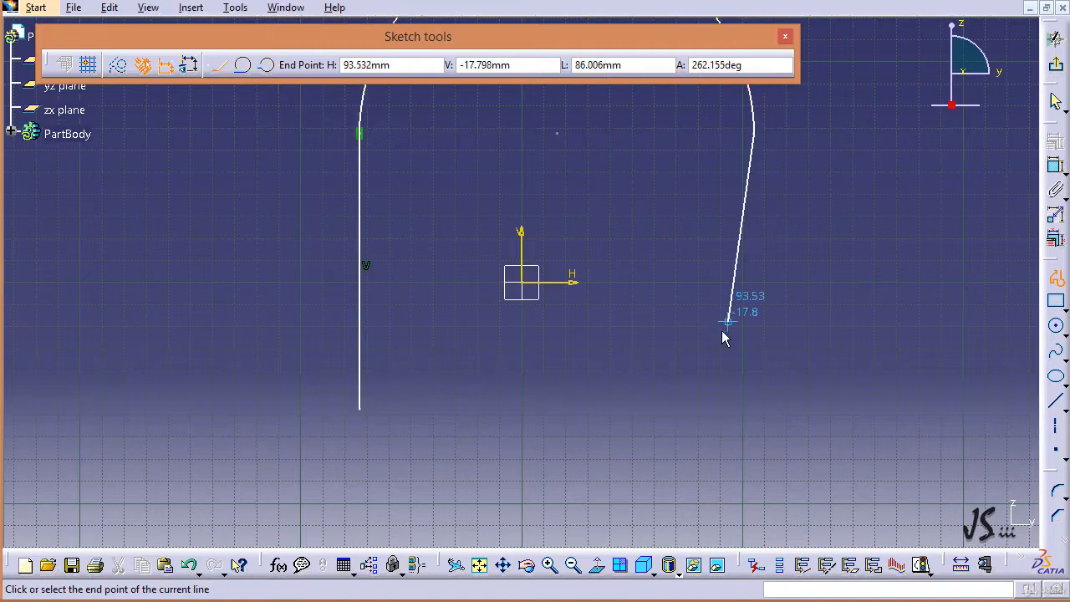
{"action": "key", "text": "Escape"}
{"action": "middle_click_drag", "start_coordinate": [613, 353], "coordinate": [619, 489]}
{"action": "left_click", "coordinate": [686, 418]}
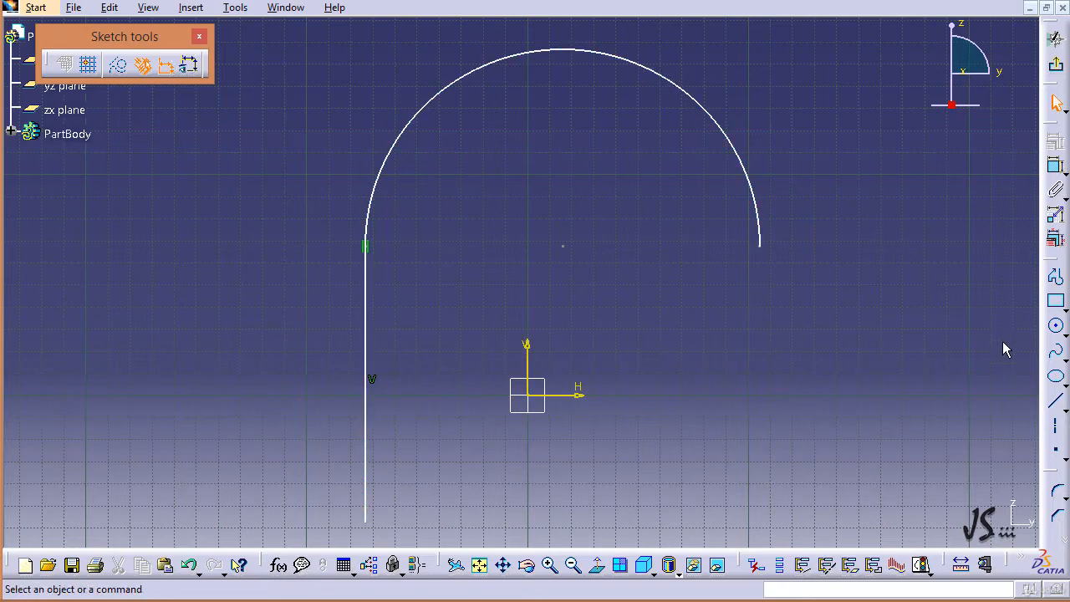
Place one sketch point partway along the vertical line and another on the arc just past its peak, and exit the sketch.
{"action": "left_click", "coordinate": [1059, 454]}
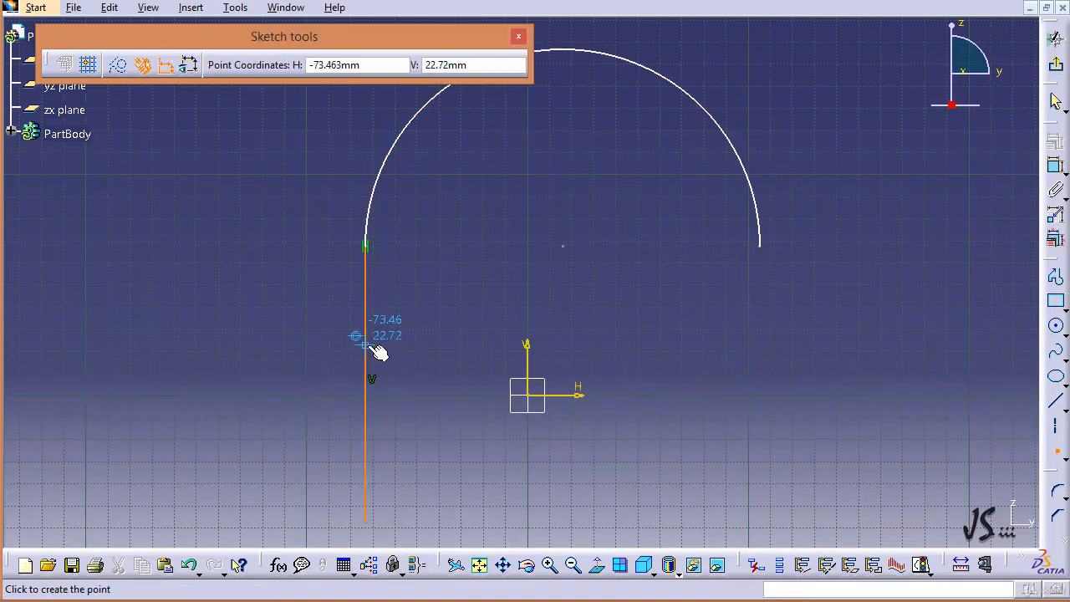
{"action": "left_click", "coordinate": [365, 342]}
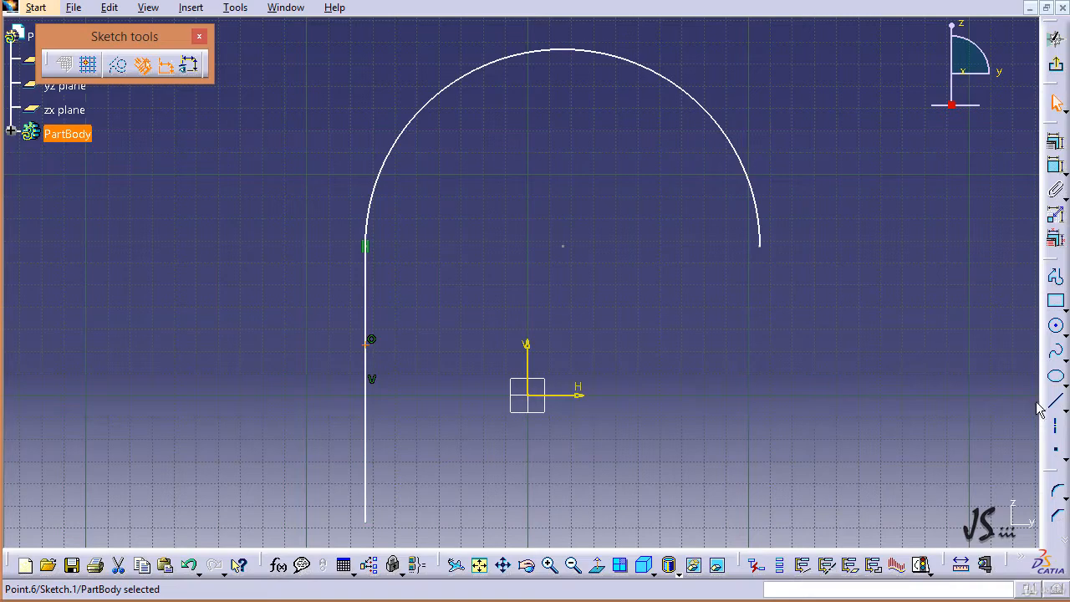
{"action": "left_click", "coordinate": [1057, 452]}
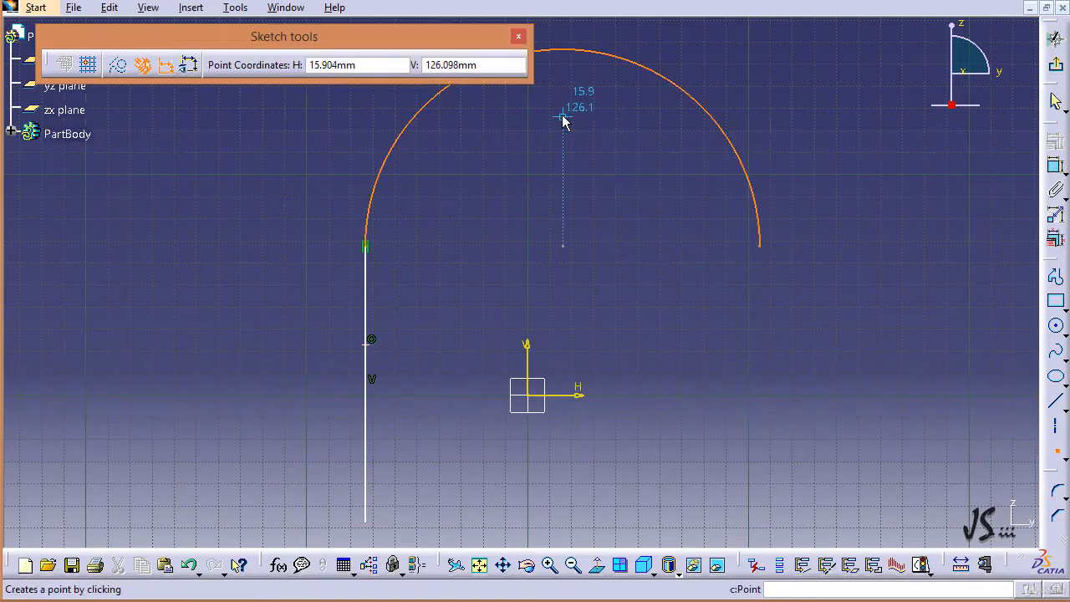
{"action": "mouse_move", "coordinate": [564, 125]}
{"action": "middle_mouse_down"}
{"action": "mouse_move", "coordinate": [624, 166]}
{"action": "mouse_move", "coordinate": [523, 285]}
{"action": "middle_mouse_up"}
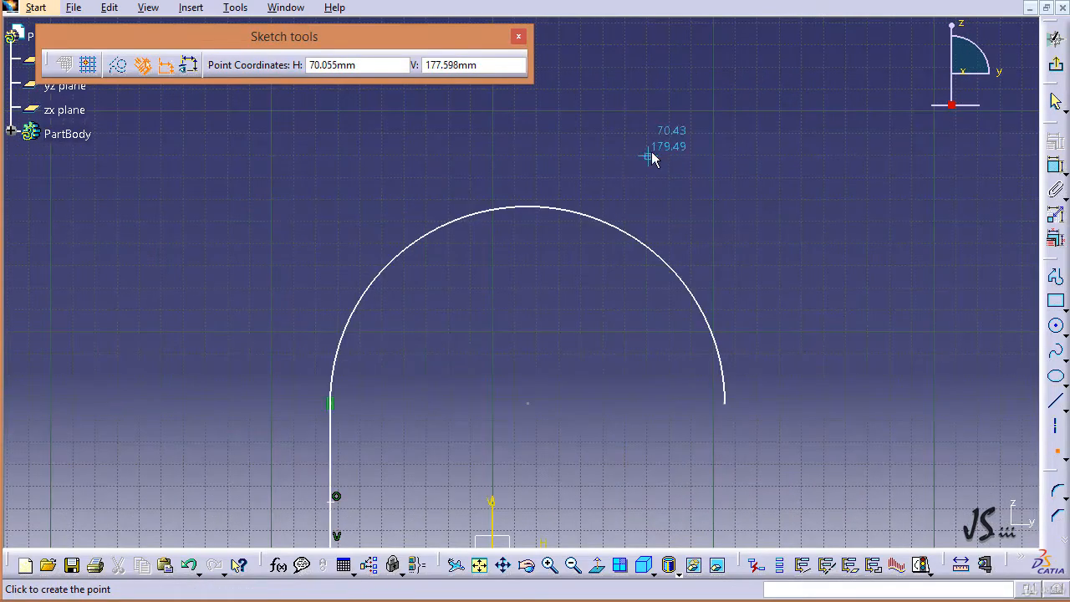
{"action": "left_click", "coordinate": [592, 210]}
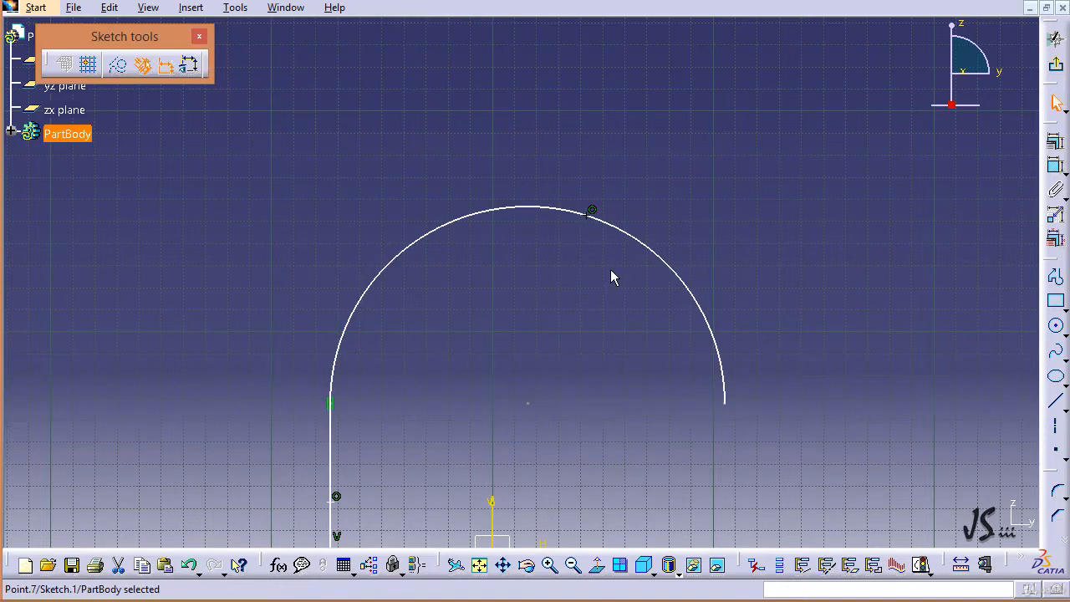
{"action": "left_click", "coordinate": [1055, 39]}
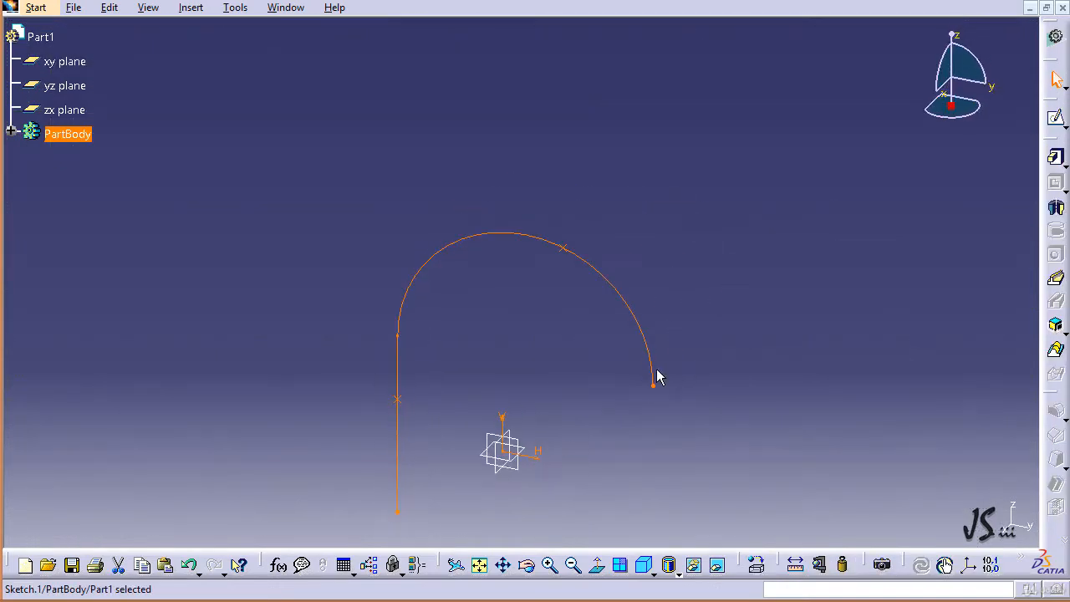
{"action": "left_click", "coordinate": [583, 389]}
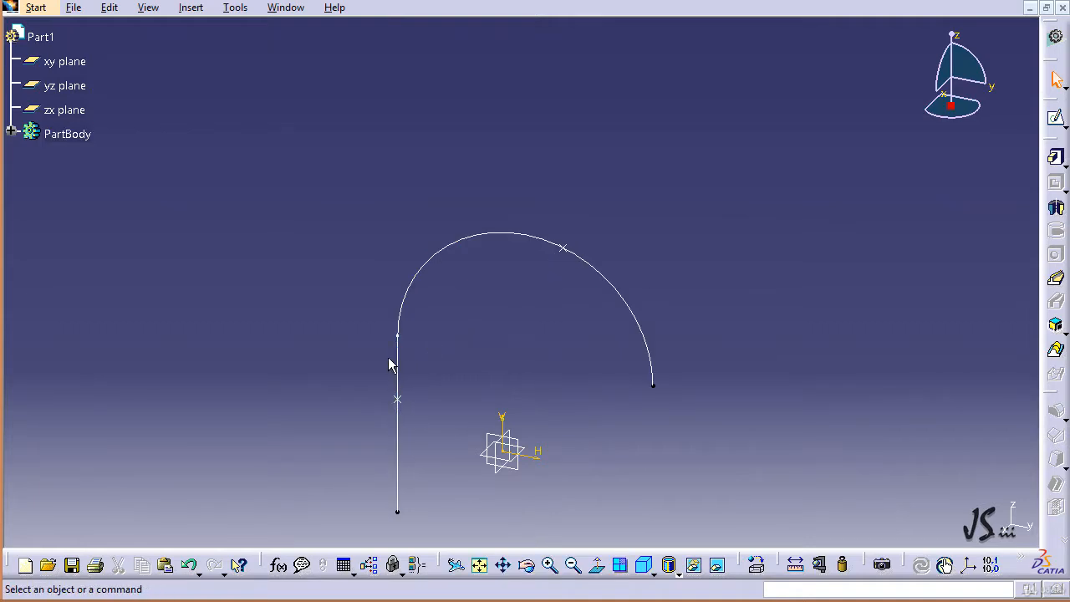
Join the arc and the vertical line into one curve with a 0.001 mm merging distance, and expand PartBody in the tree.
{"action": "left_click", "coordinate": [790, 586]}
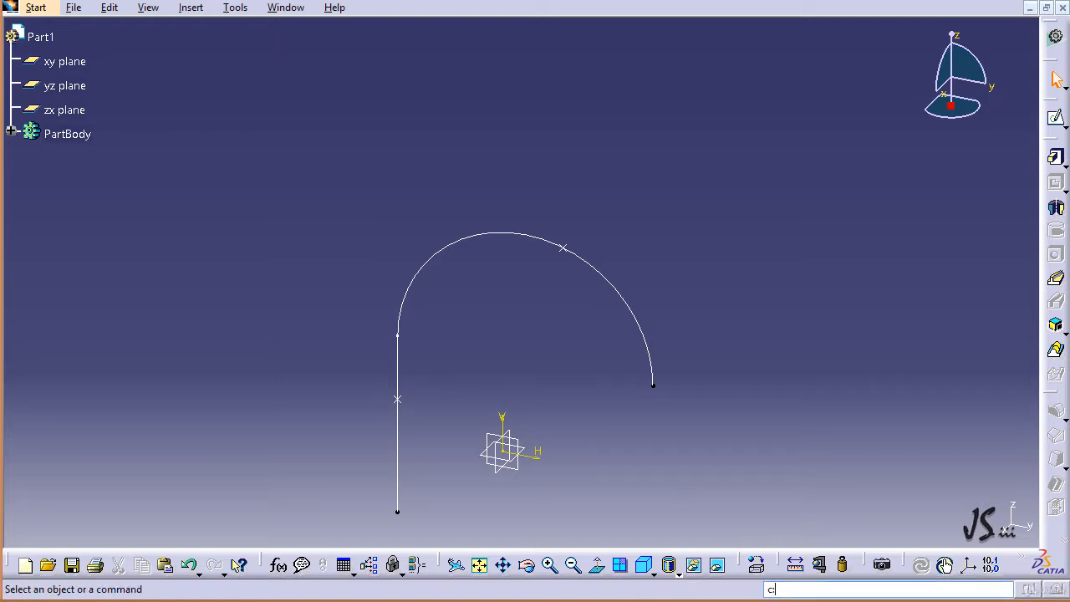
{"action": "type", "text": "c:join"}
{"action": "key", "text": "Return"}
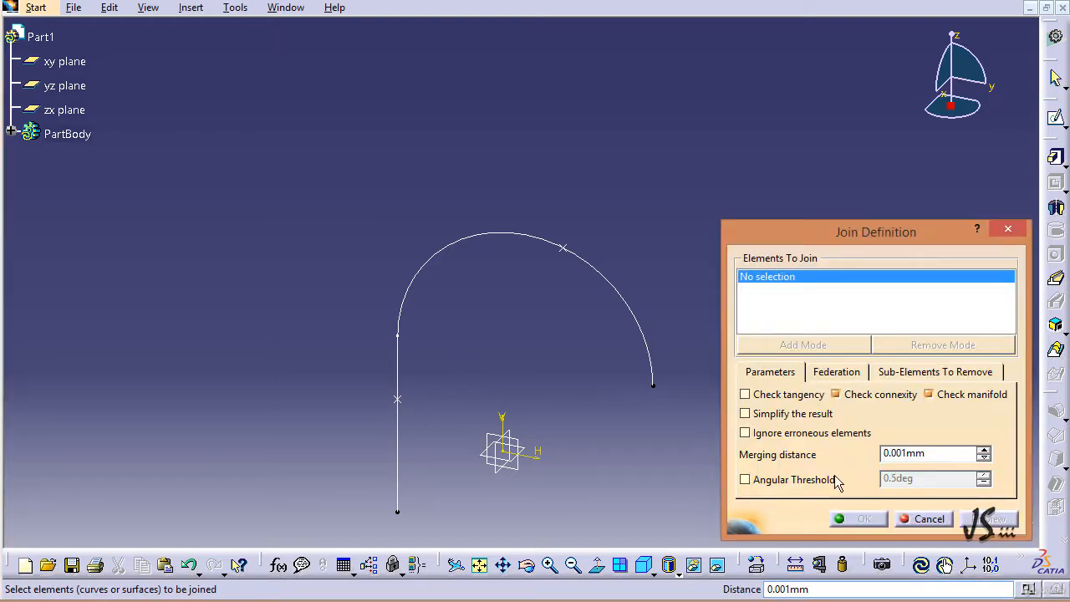
{"action": "left_click", "coordinate": [530, 240]}
{"action": "left_click", "coordinate": [398, 368]}
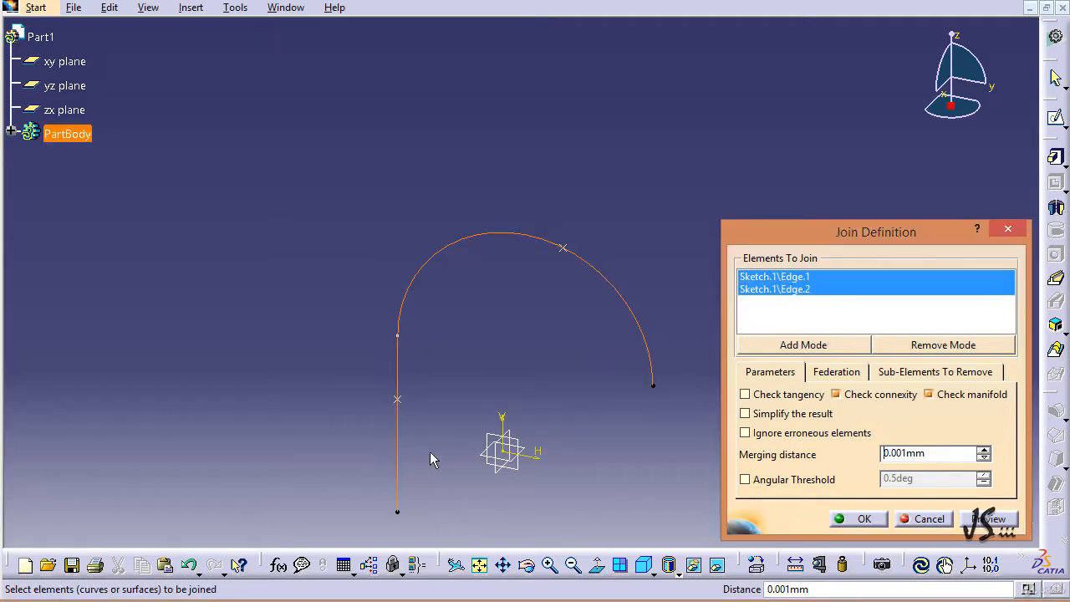
{"action": "left_click", "coordinate": [849, 520]}
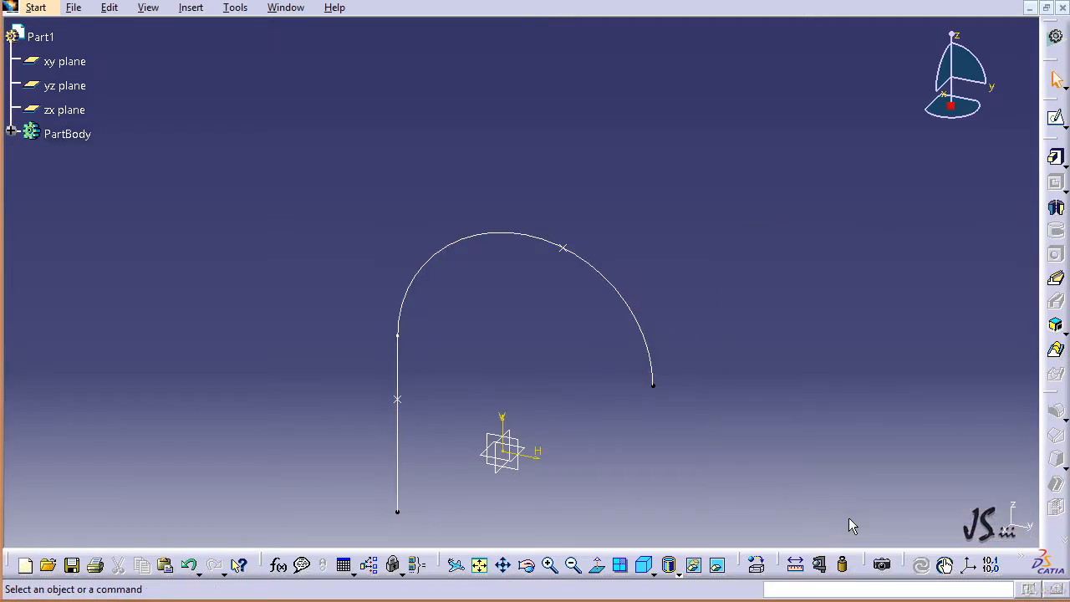
{"action": "left_click", "coordinate": [11, 132]}
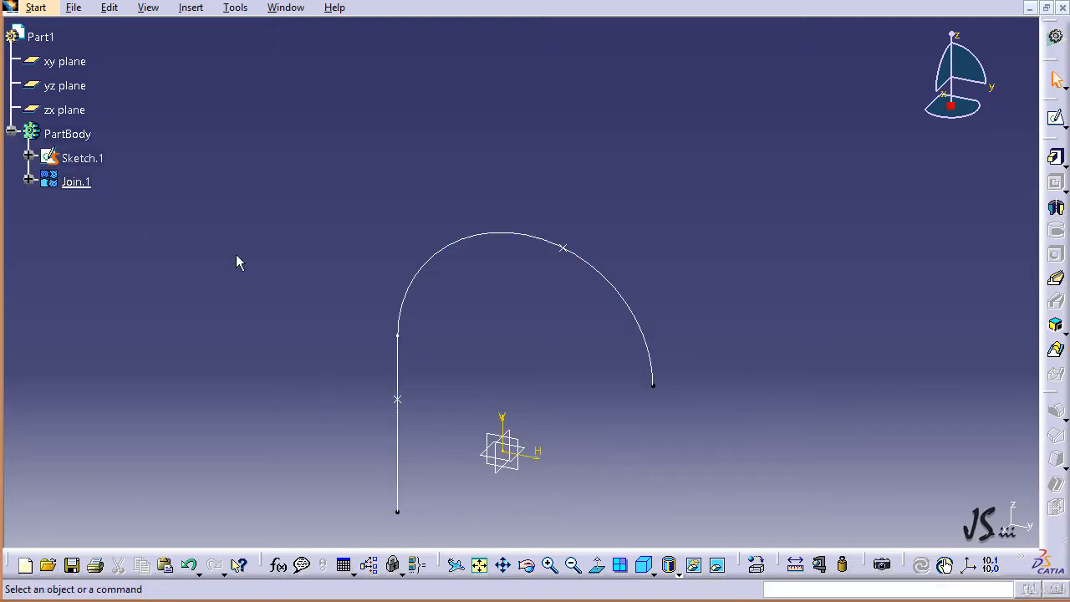
Create a plane of type Normal to curve on Join.1, passing through the point on the vertical line.
{"action": "left_click", "coordinate": [835, 590]}
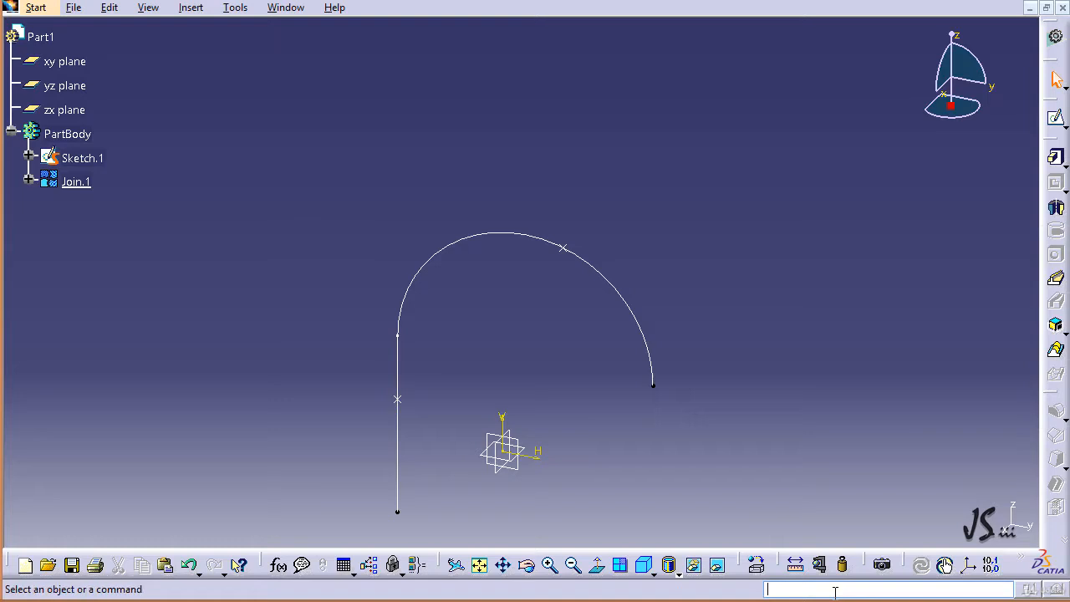
{"action": "type", "text": "c:plane"}
{"action": "key", "text": "Return"}
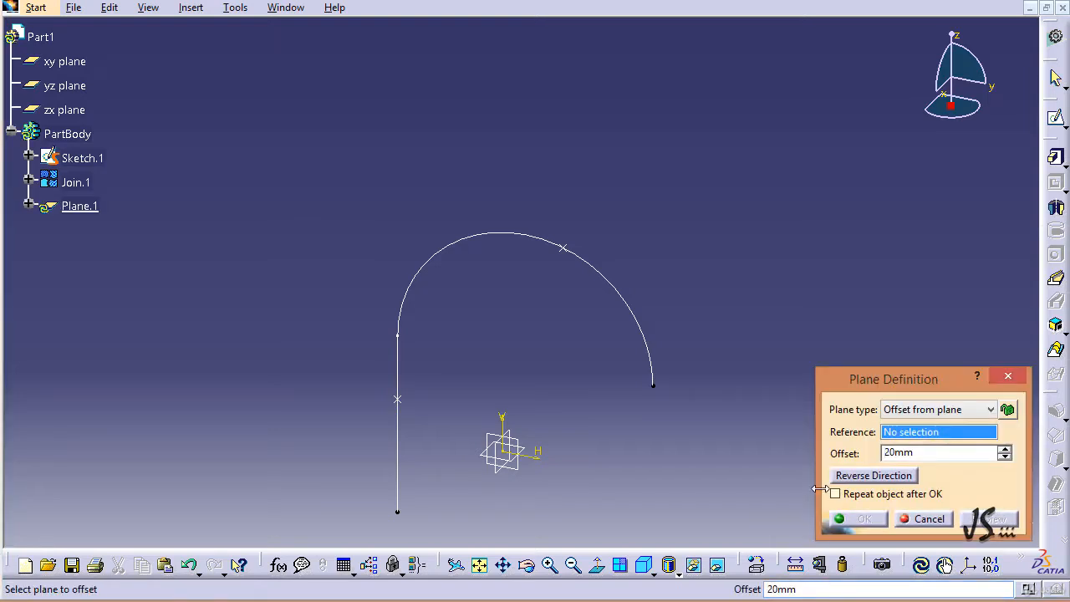
{"action": "left_click", "coordinate": [930, 410]}
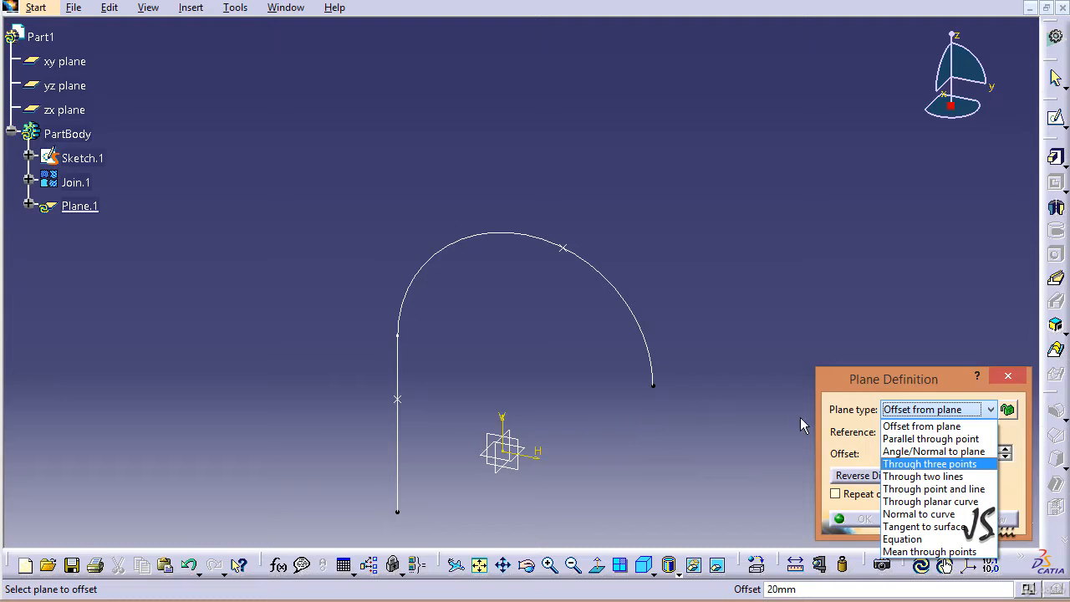
{"action": "left_click", "coordinate": [919, 514]}
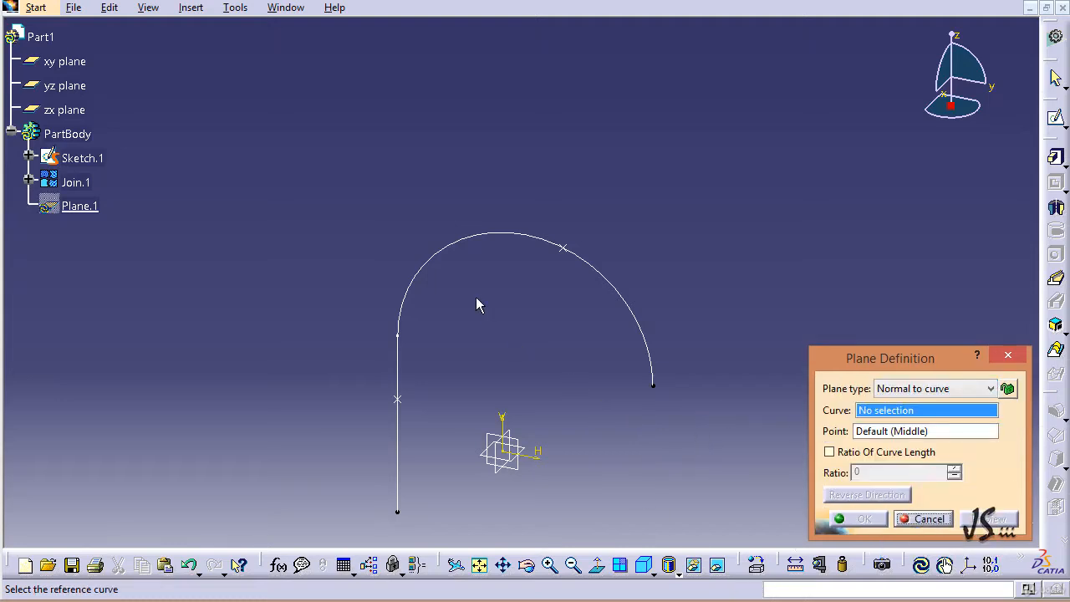
{"action": "left_click", "coordinate": [405, 371]}
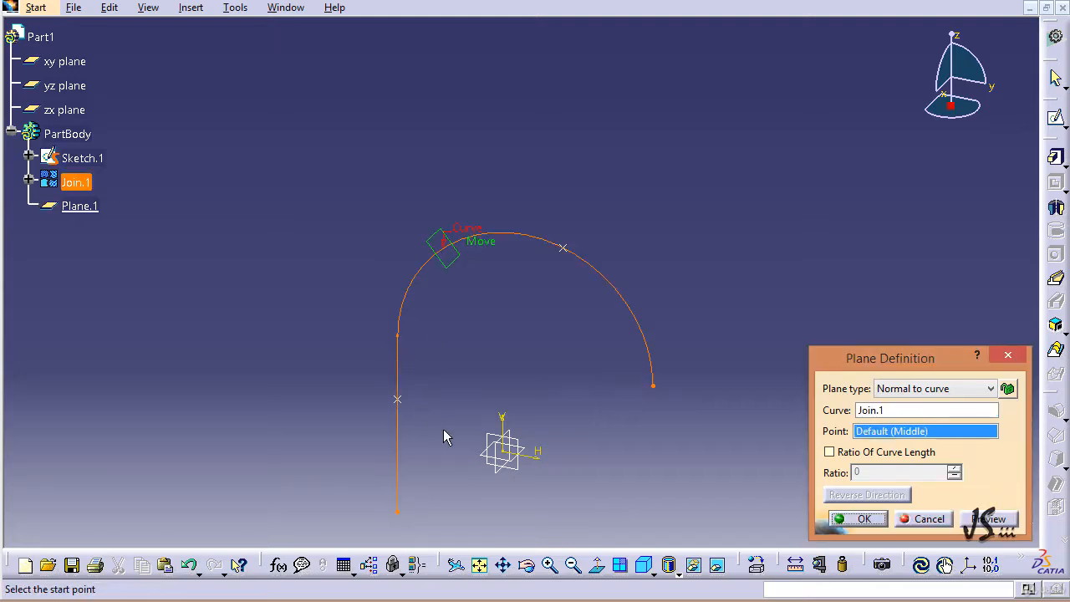
{"action": "left_click", "coordinate": [402, 404]}
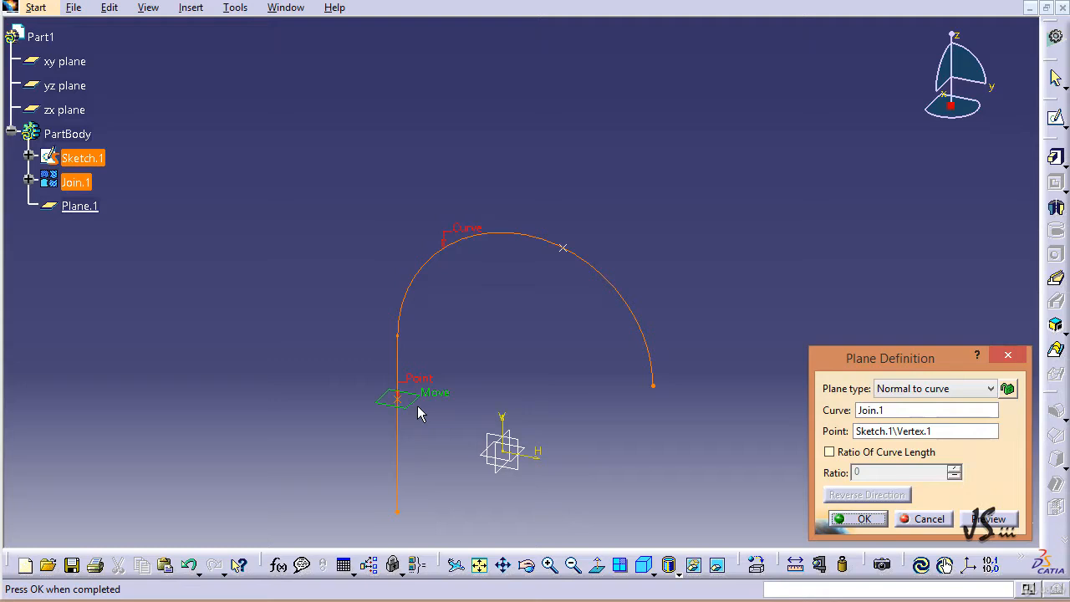
{"action": "left_click", "coordinate": [863, 519]}
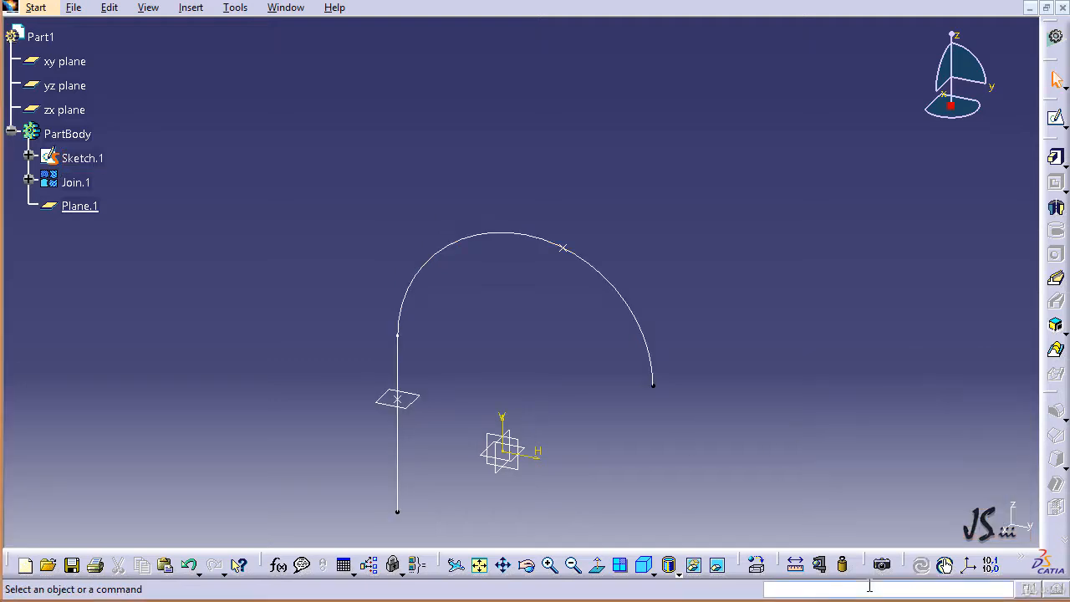
Create a second plane normal to Join.1, passing through the point on the arc.
{"action": "key", "text": "Up"}
{"action": "key", "text": "Return"}
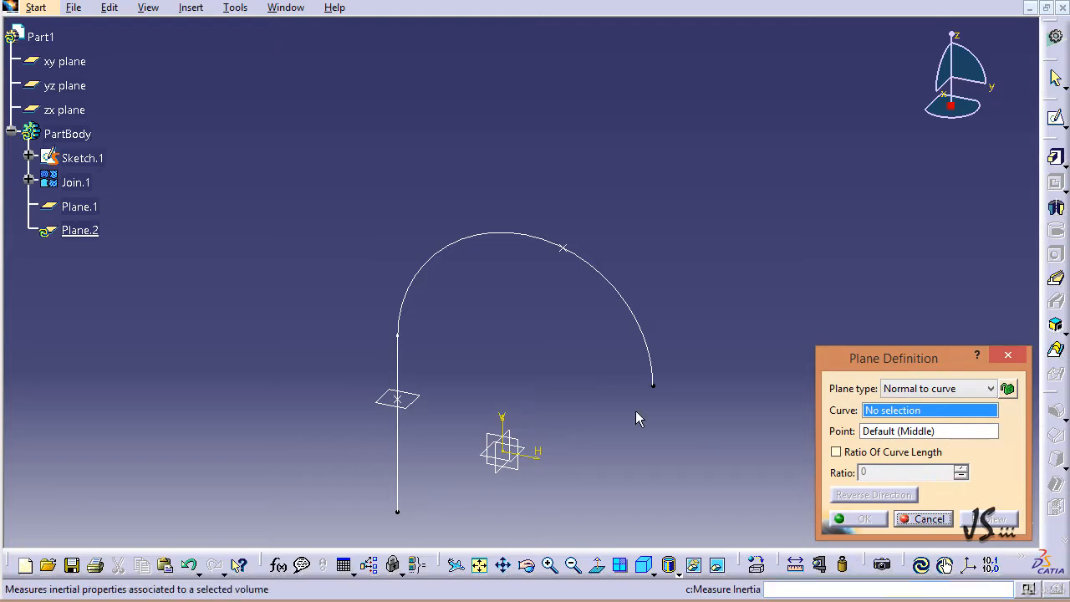
{"action": "left_click", "coordinate": [466, 249]}
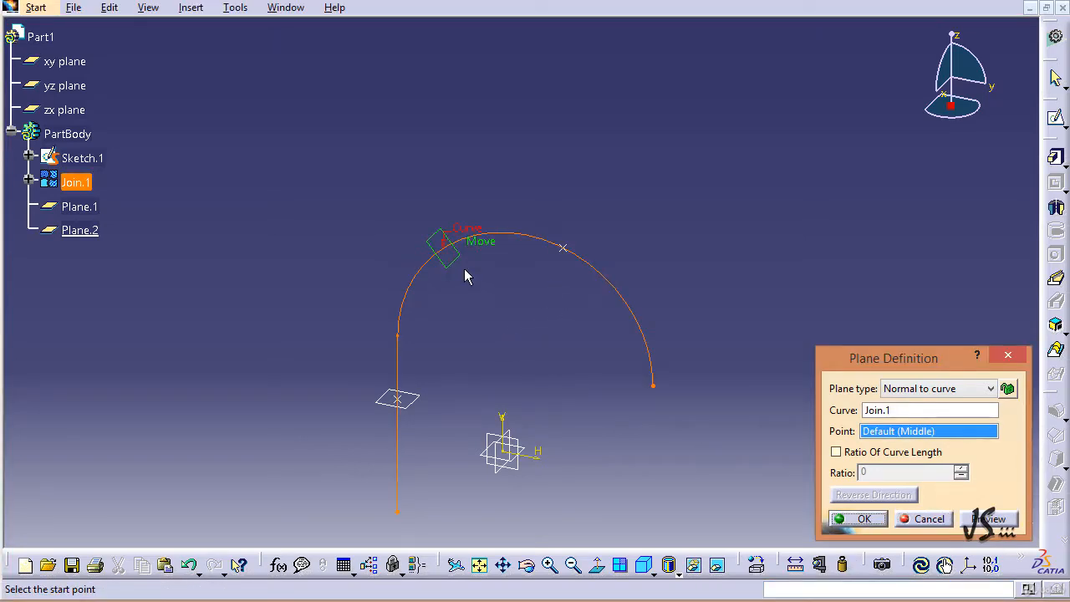
{"action": "left_click", "coordinate": [574, 253]}
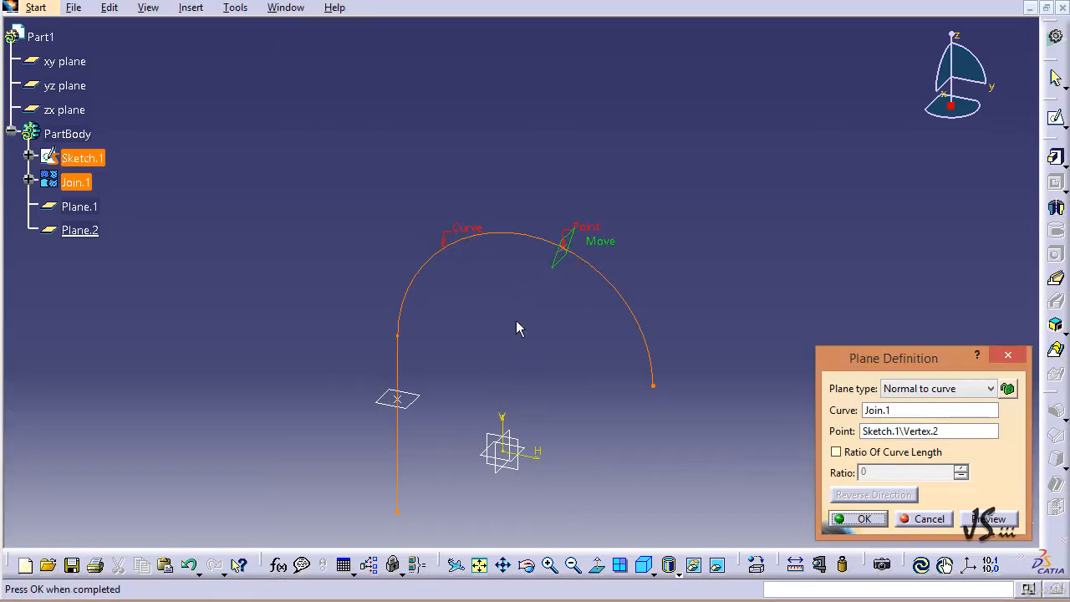
{"action": "left_click", "coordinate": [856, 518]}
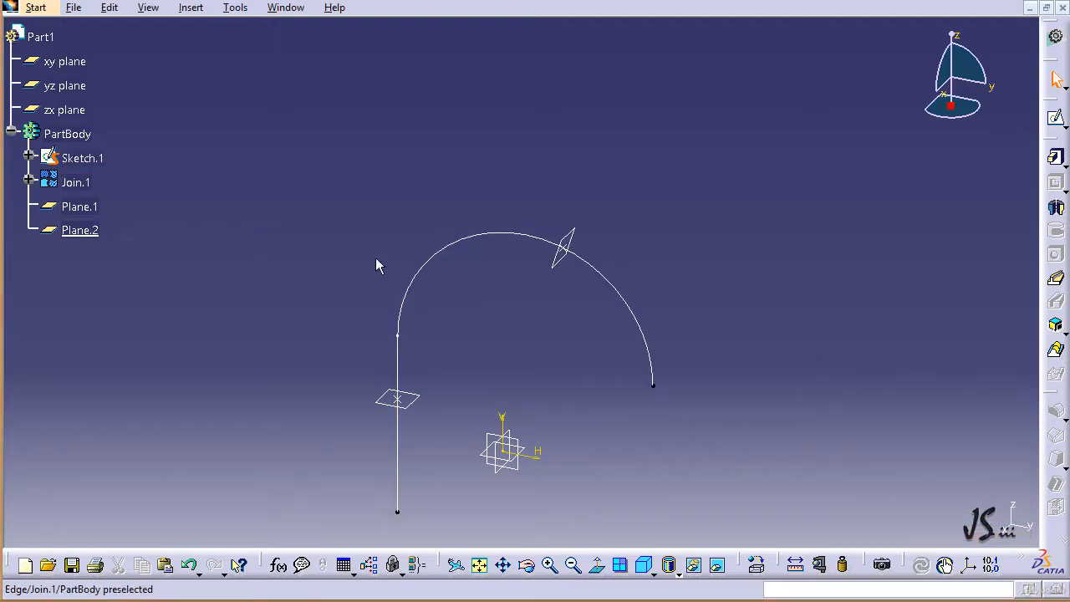
Hide both reference planes, Plane.1 and Plane.2.
{"action": "right_click", "coordinate": [90, 213]}
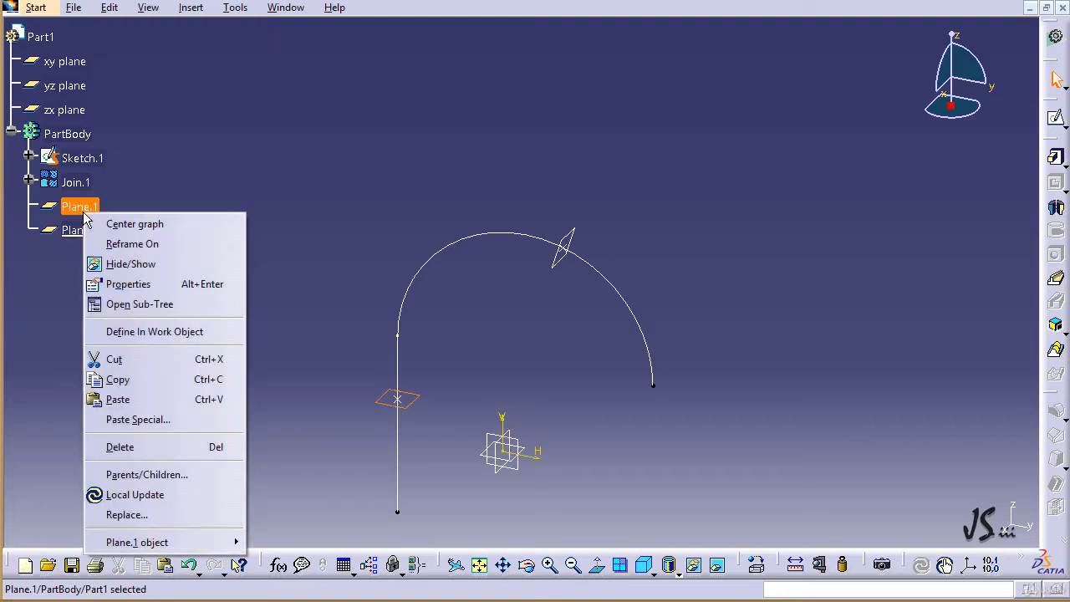
{"action": "left_click", "coordinate": [140, 262]}
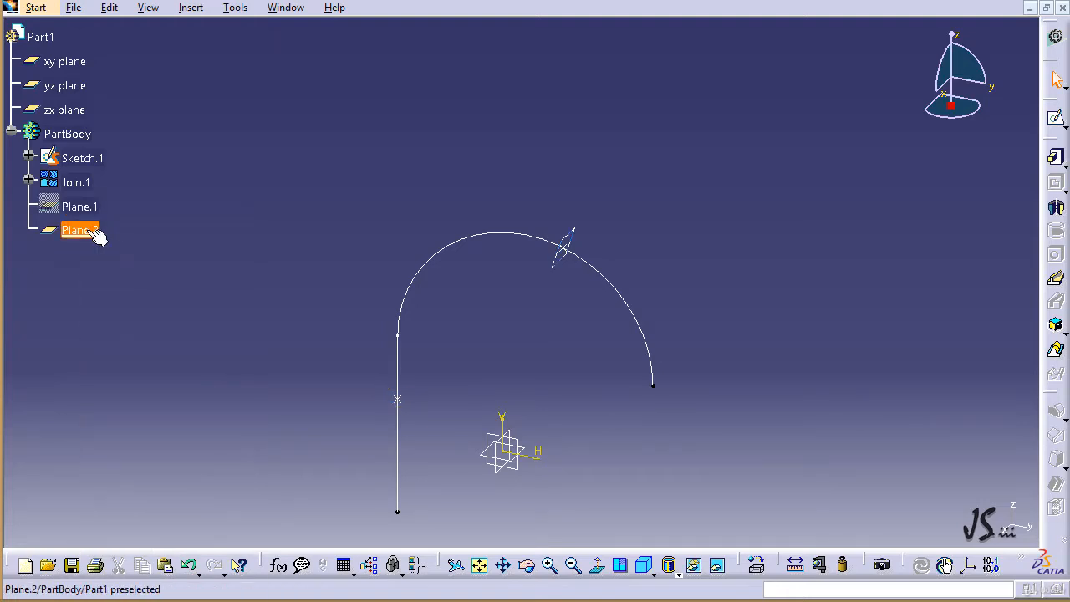
{"action": "right_click", "coordinate": [100, 231]}
{"action": "left_click", "coordinate": [132, 279]}
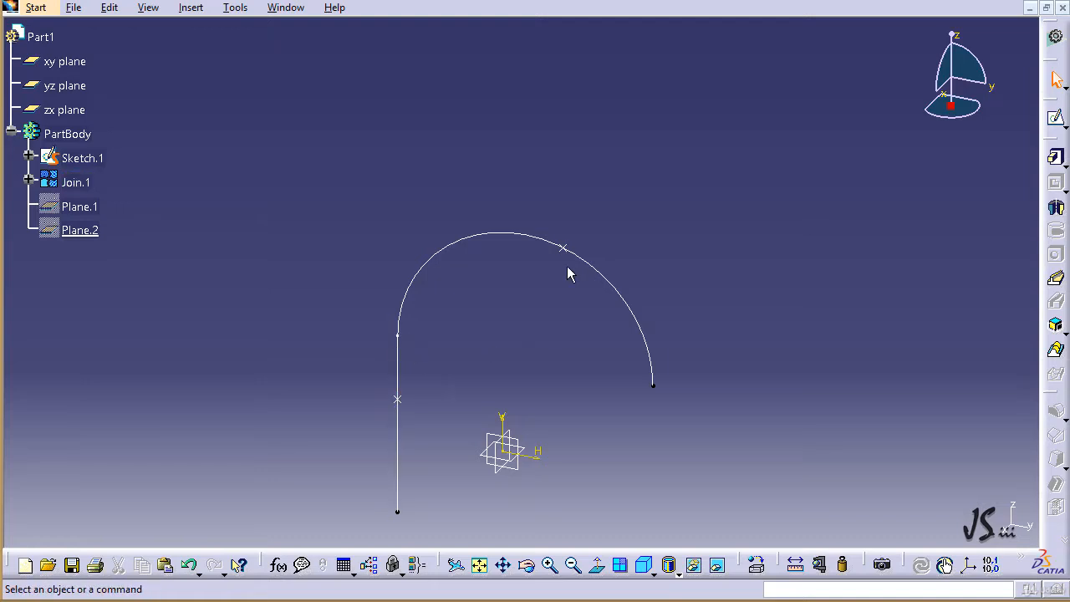
Start a sketch on Plane.1 and draw a circle about 46 mm in diameter beside the curve's projection.
{"action": "left_click", "coordinate": [73, 209]}
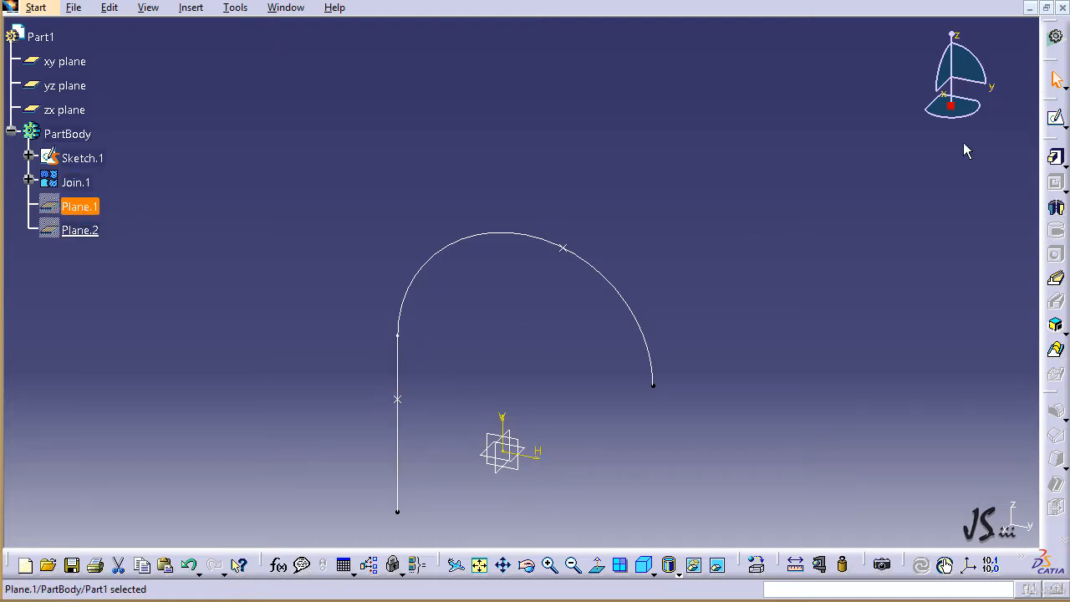
{"action": "left_click", "coordinate": [1057, 120]}
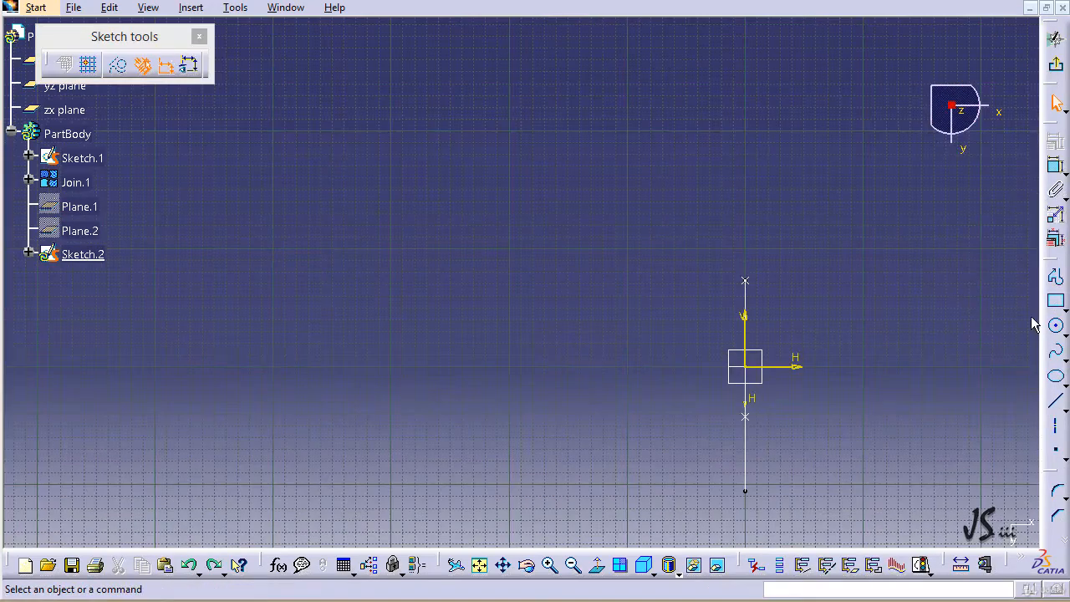
{"action": "left_click", "coordinate": [1056, 325]}
{"action": "left_click", "coordinate": [803, 268]}
{"action": "left_click", "coordinate": [823, 286]}
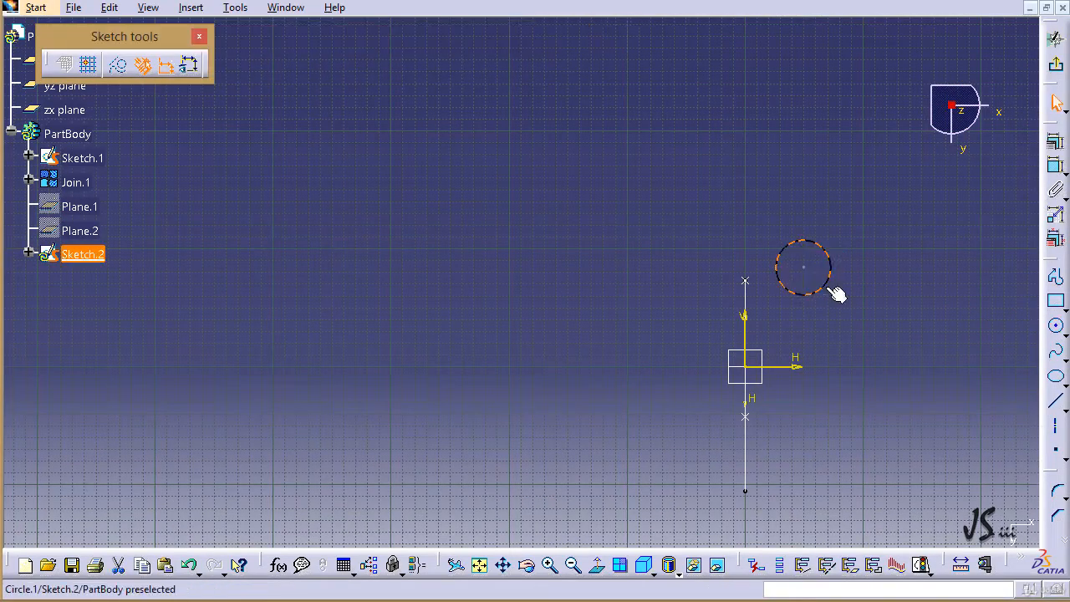
Dimension the circle's diameter.
{"action": "left_click", "coordinate": [832, 287]}
{"action": "left_click", "coordinate": [1056, 167]}
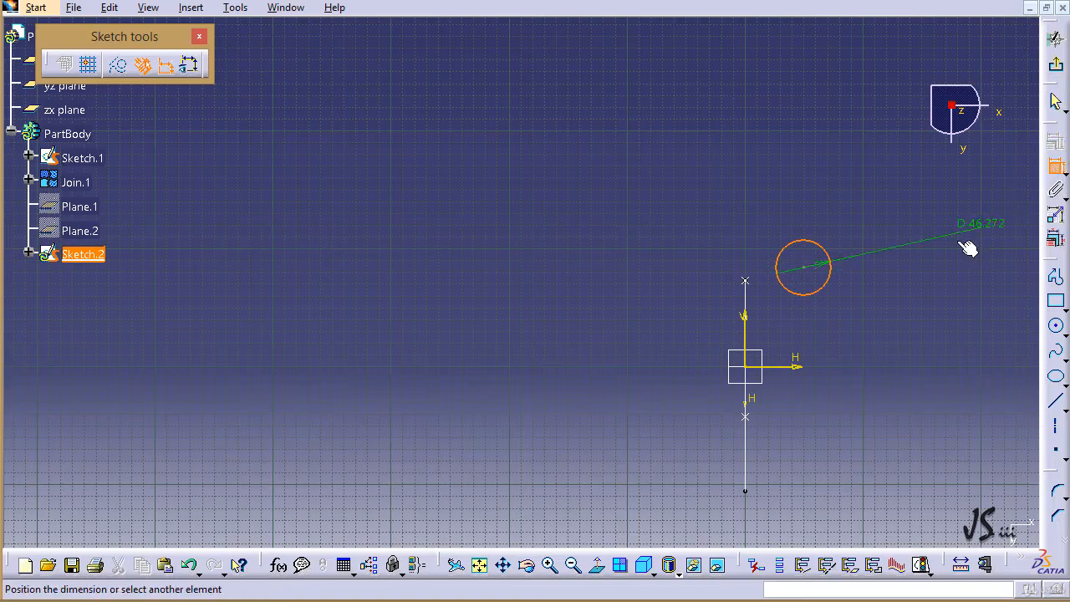
{"action": "left_click", "coordinate": [875, 245]}
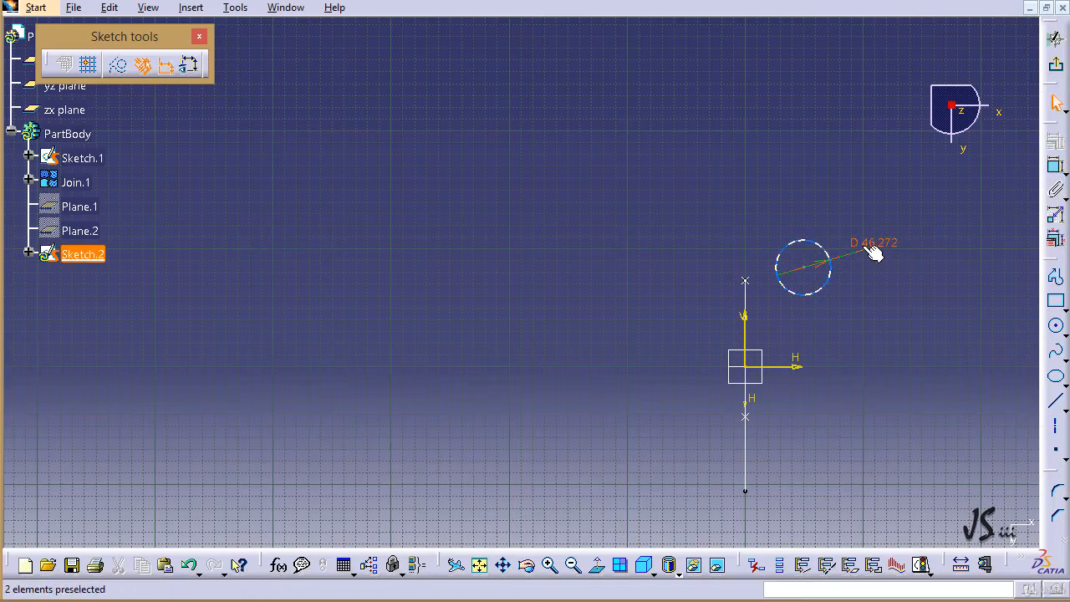
Set the circle's diameter to 50 mm.
{"action": "left_click", "coordinate": [865, 256]}
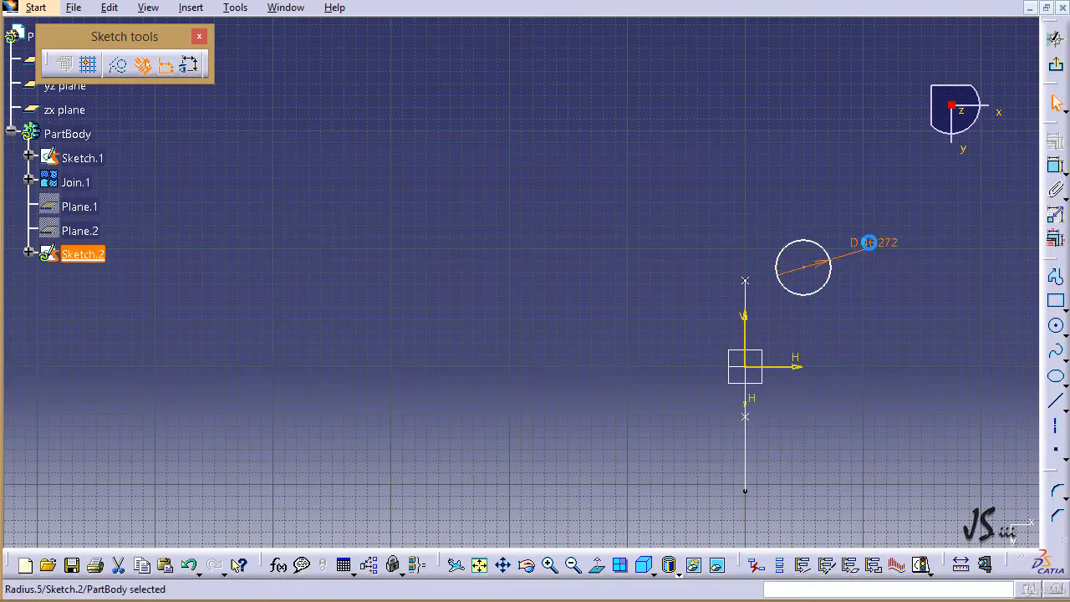
{"action": "double_click", "coordinate": [877, 251]}
{"action": "type", "text": "50"}
{"action": "key", "text": "Return"}
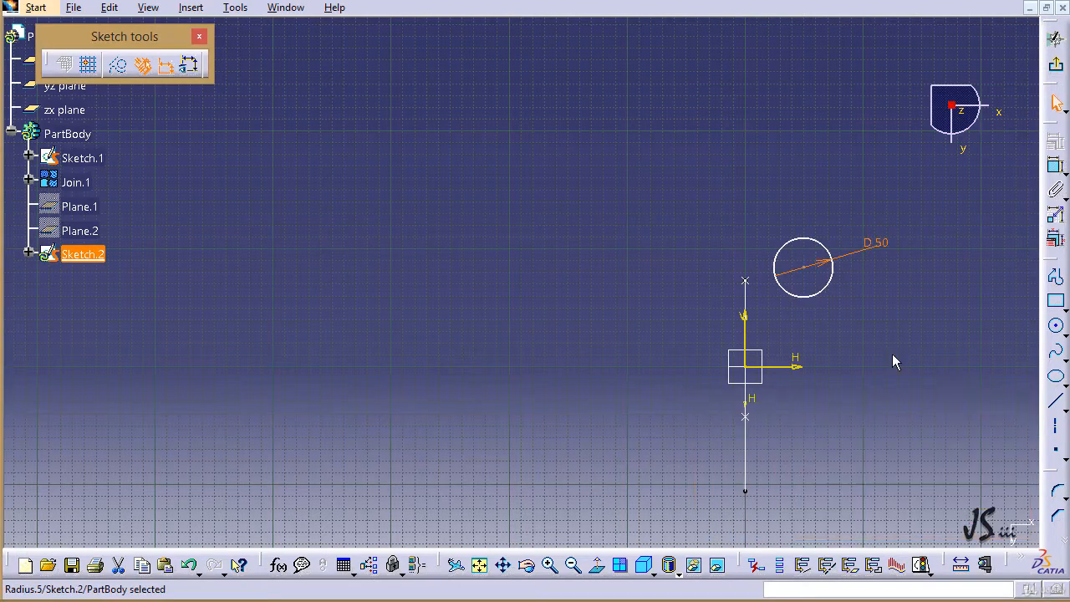
Make the 50 mm circle concentric with the point on the straight line of the curve, and exit the sketch.
{"action": "left_click", "coordinate": [745, 282]}
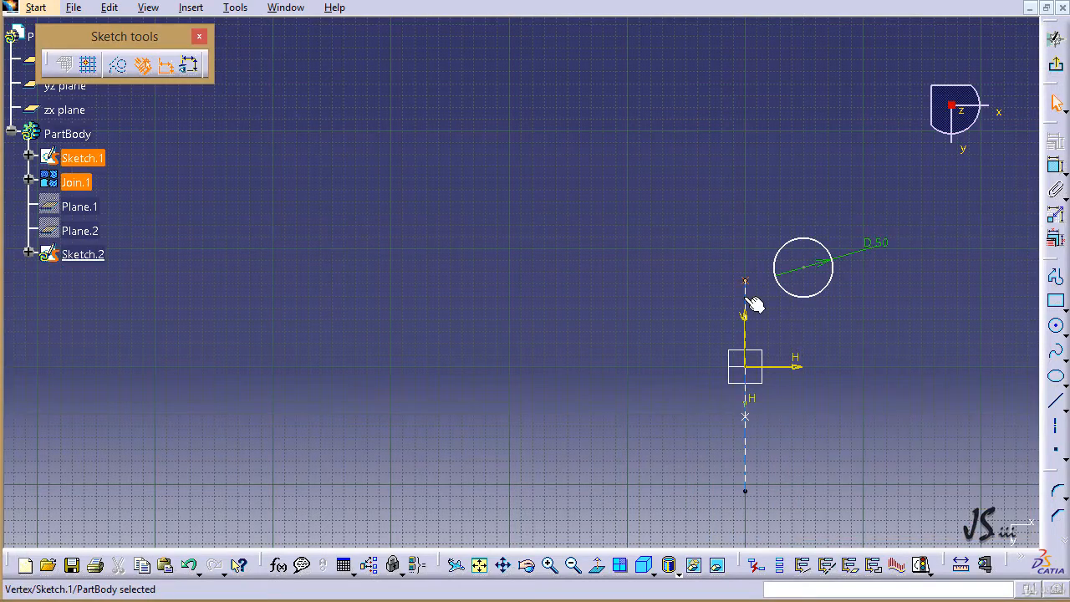
{"action": "left_click", "coordinate": [814, 295], "text": "ctrl"}
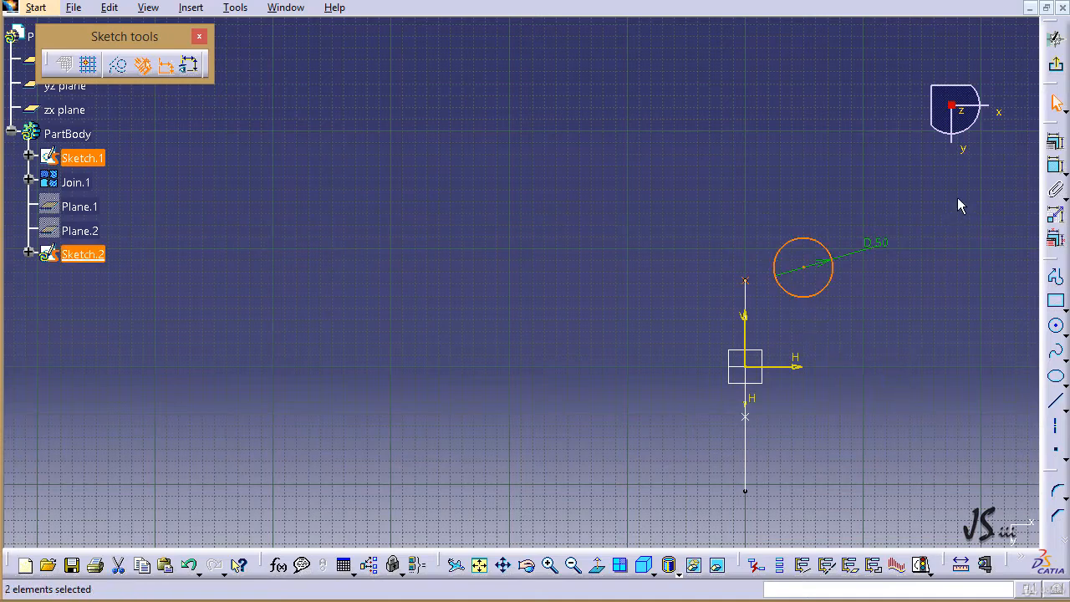
{"action": "left_click", "coordinate": [1055, 141]}
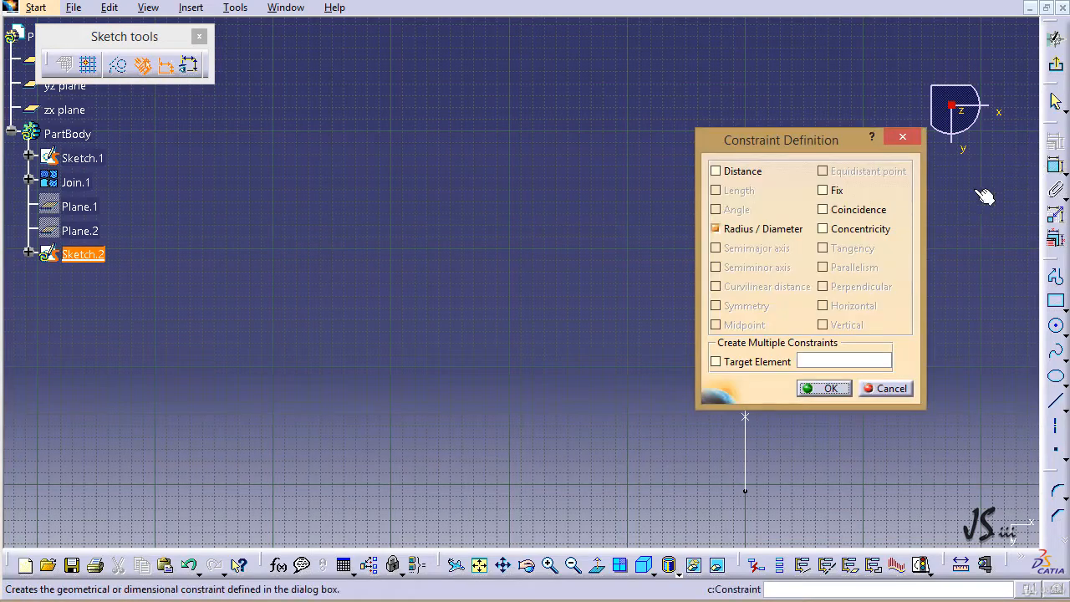
{"action": "left_click", "coordinate": [884, 229]}
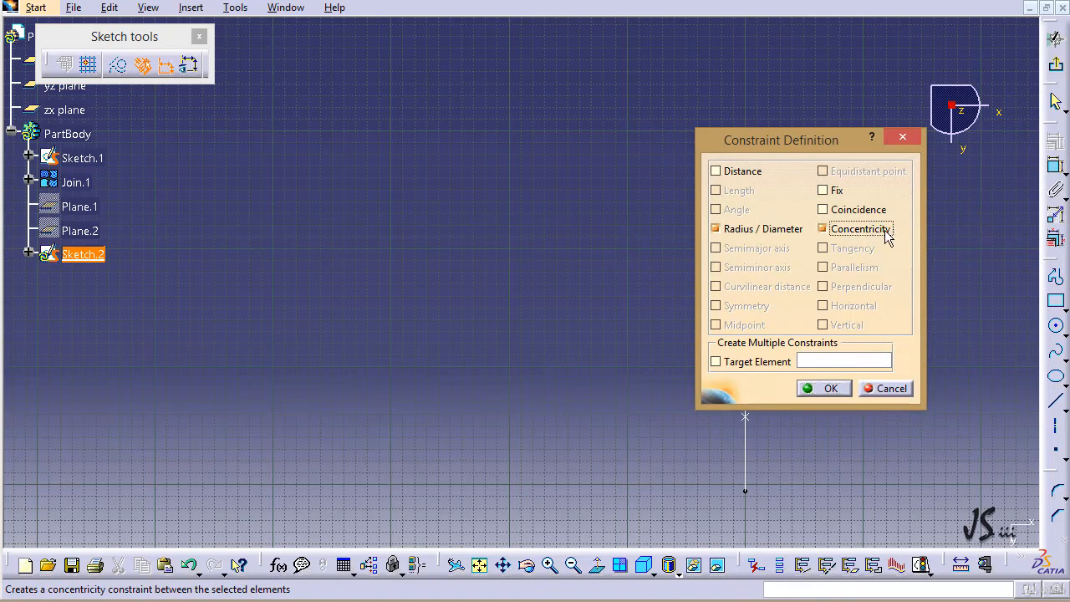
{"action": "left_click", "coordinate": [820, 389]}
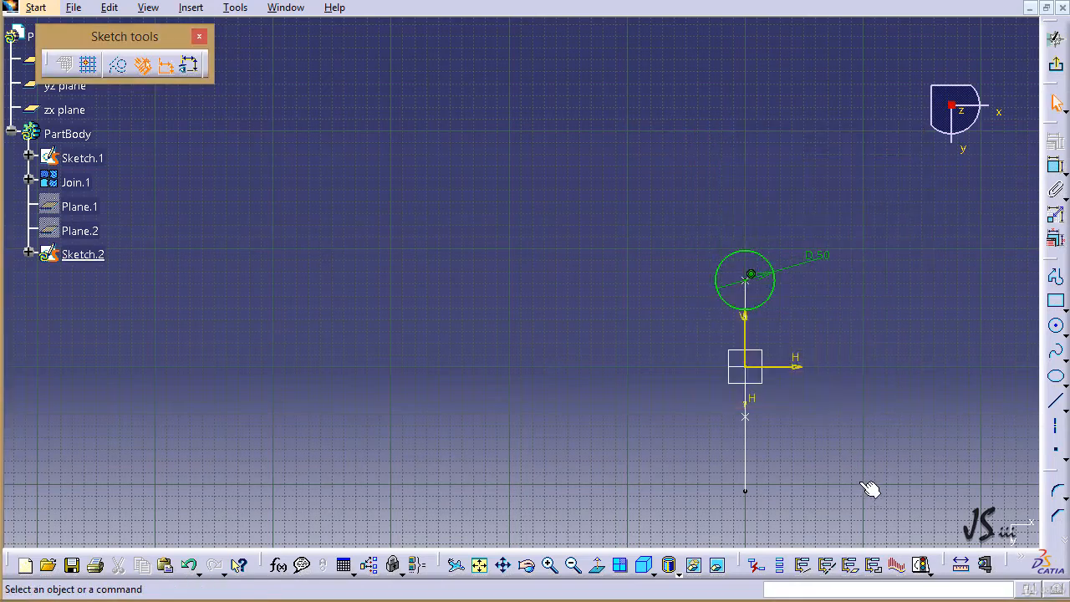
{"action": "left_click", "coordinate": [1057, 67]}
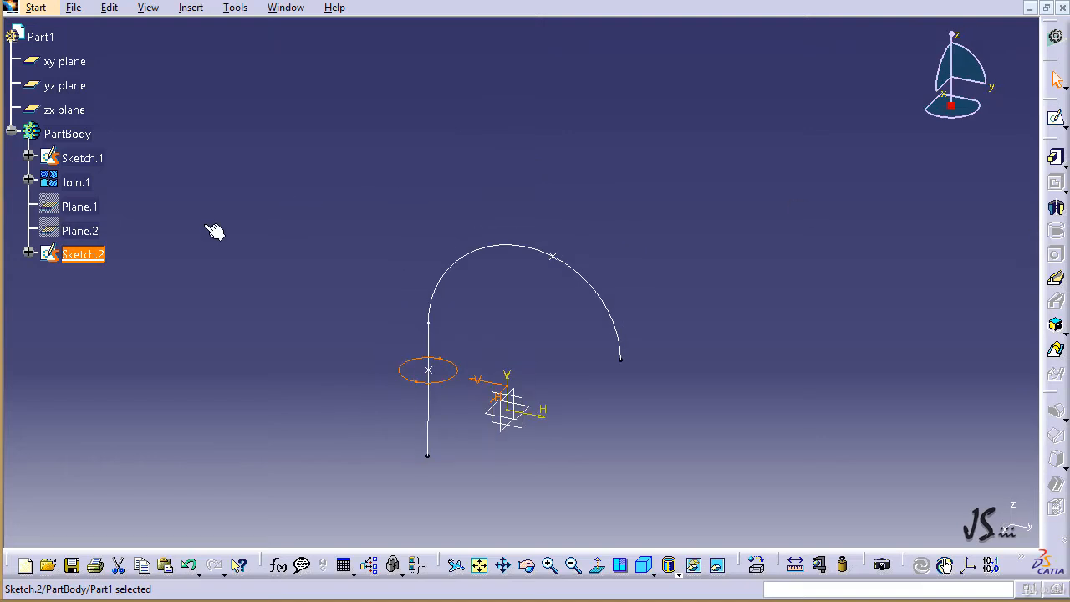
Start a sketch on Plane.2 and draw a circle about 25 mm in diameter beside the point on the arc.
{"action": "left_click", "coordinate": [101, 235]}
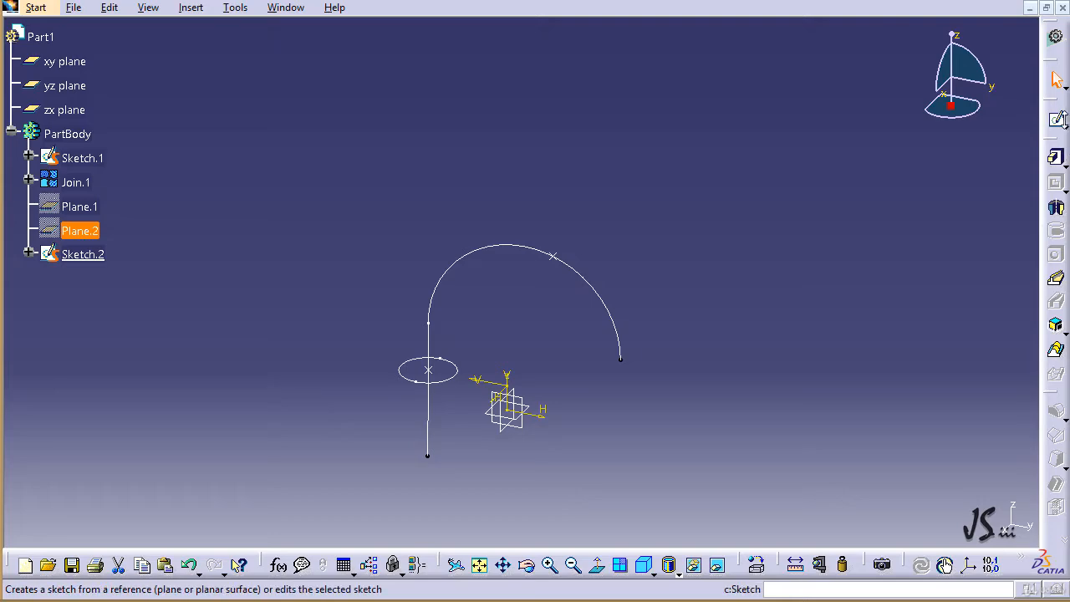
{"action": "left_click", "coordinate": [1055, 119]}
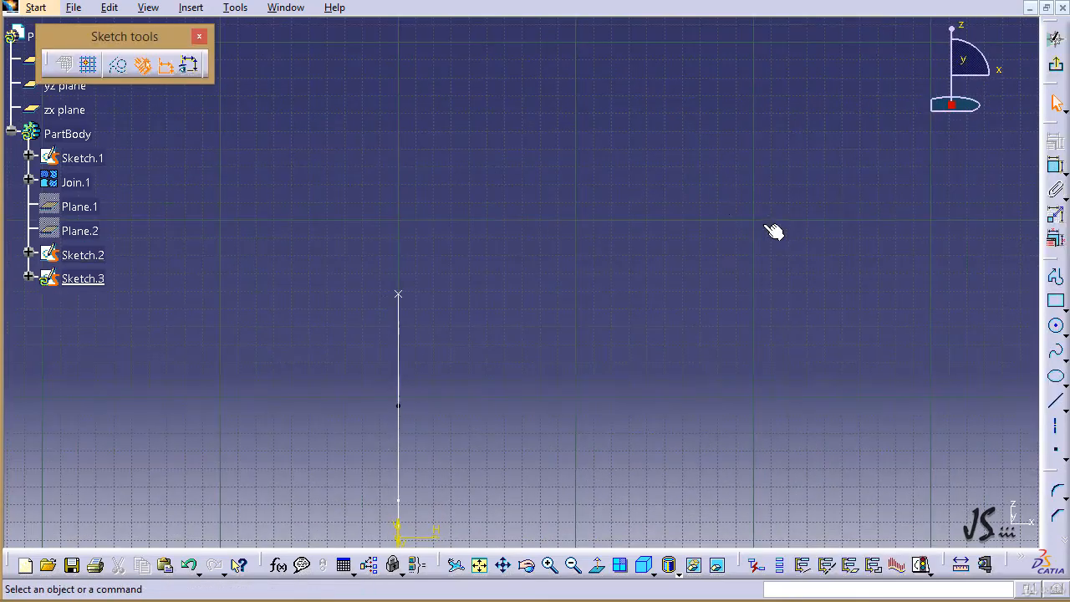
{"action": "left_click", "coordinate": [1061, 333]}
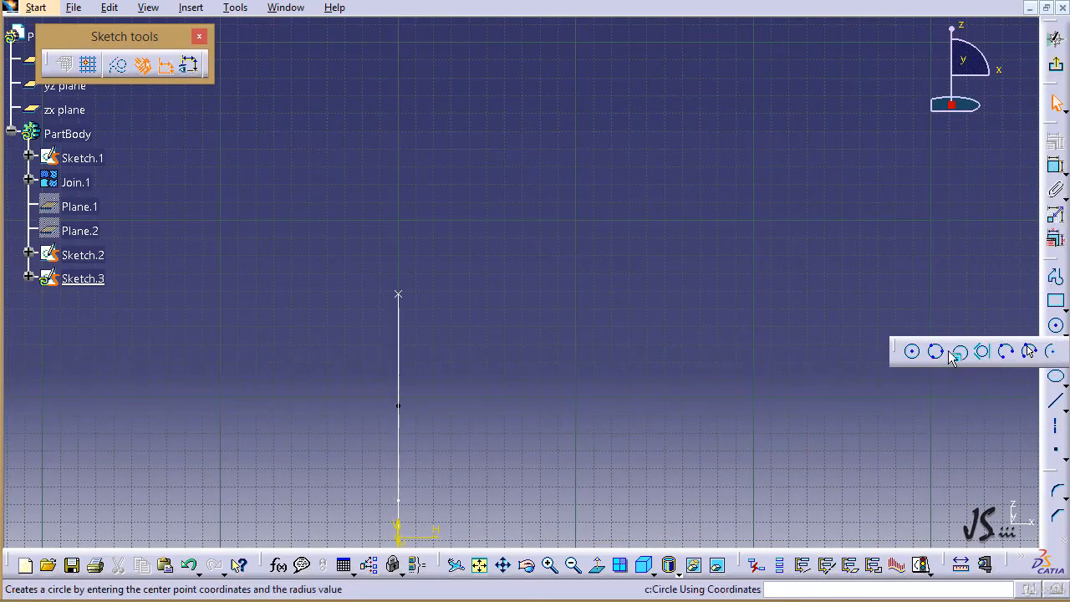
{"action": "left_click", "coordinate": [912, 351]}
{"action": "left_click", "coordinate": [490, 269]}
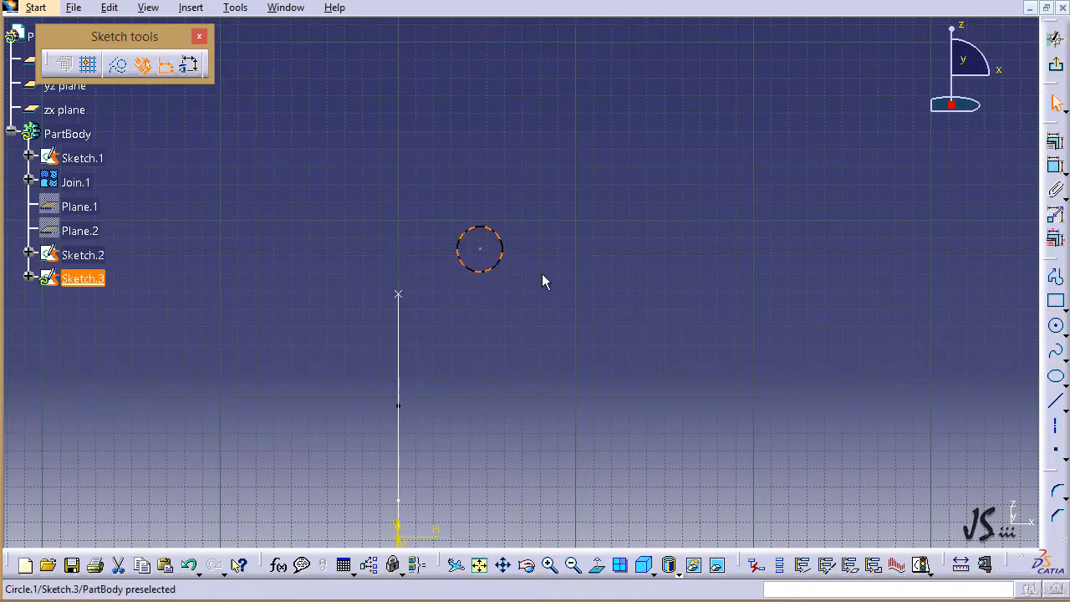
Dimension the new circle's diameter and set it to 50 mm.
{"action": "left_click", "coordinate": [1055, 165]}
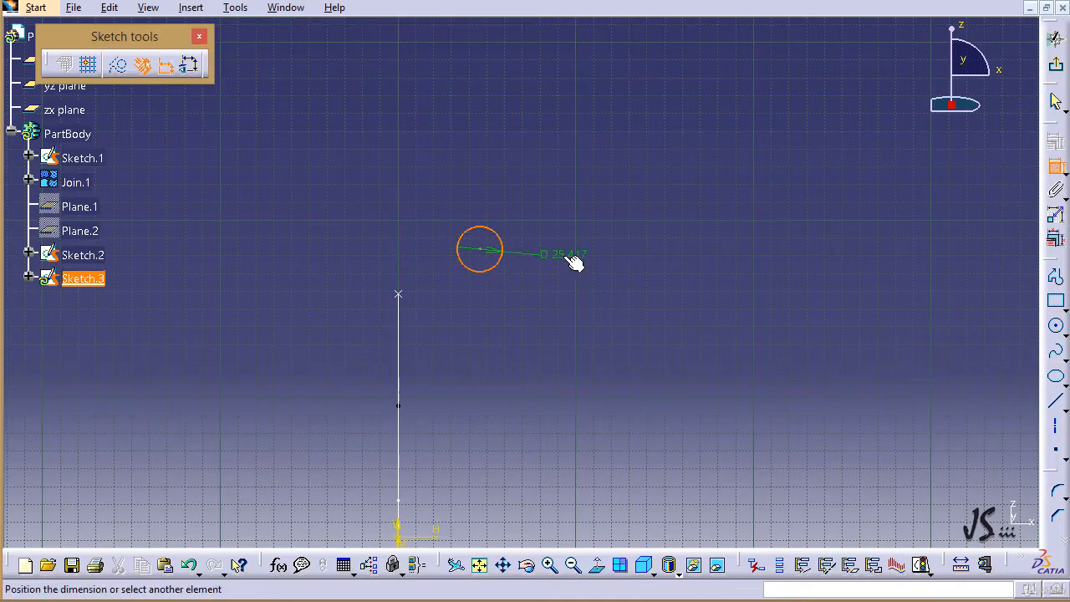
{"action": "left_click", "coordinate": [573, 260]}
{"action": "double_click", "coordinate": [573, 262]}
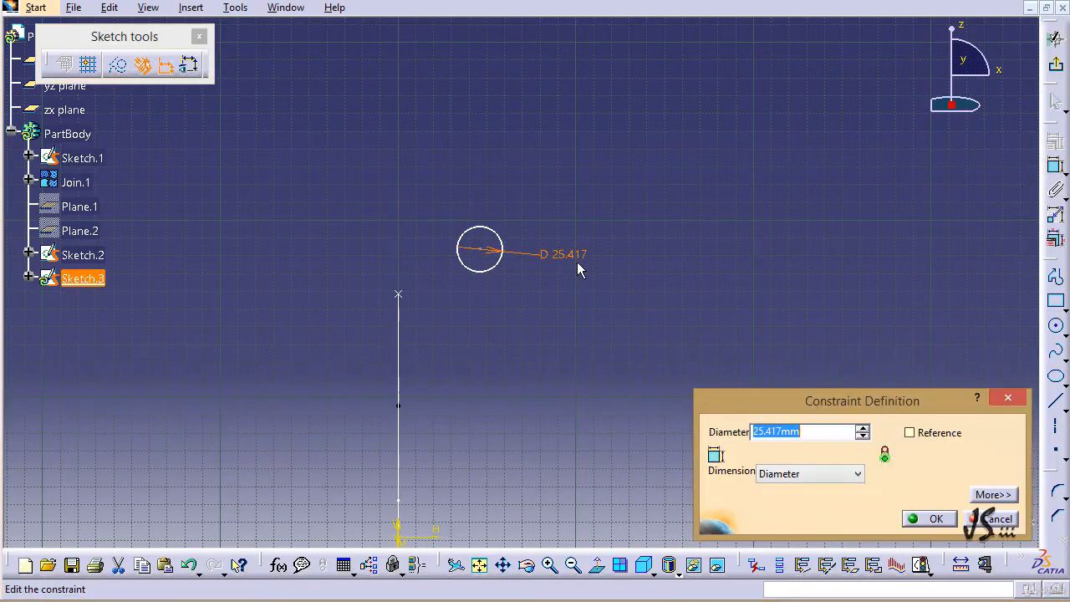
{"action": "type", "text": "50"}
{"action": "key", "text": "Return"}
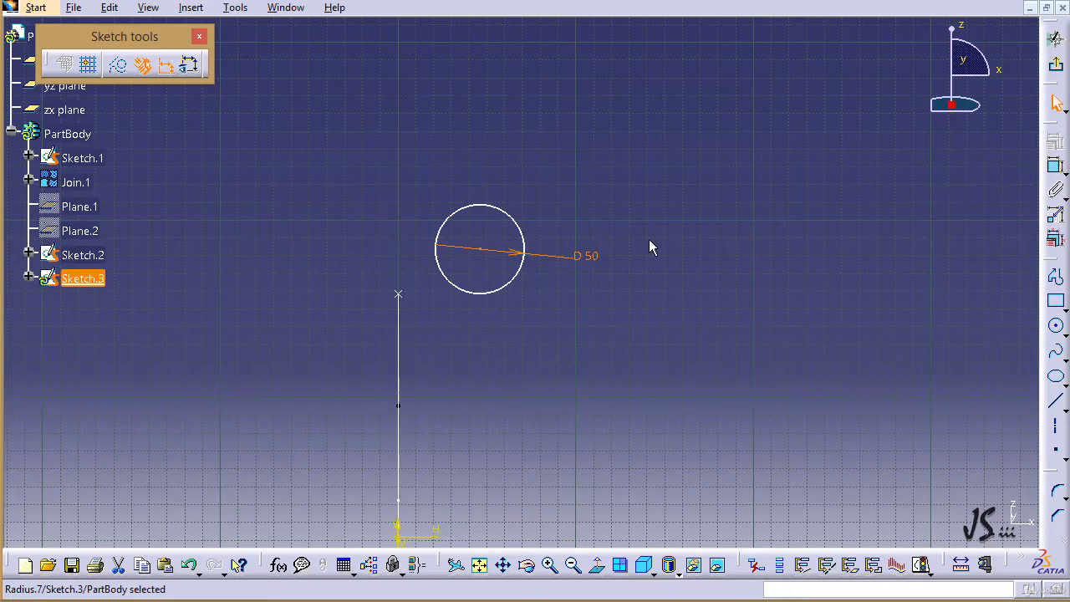
Make the circle on Plane.2 concentric with the point on the arc, and exit the sketch.
{"action": "left_click", "coordinate": [490, 303]}
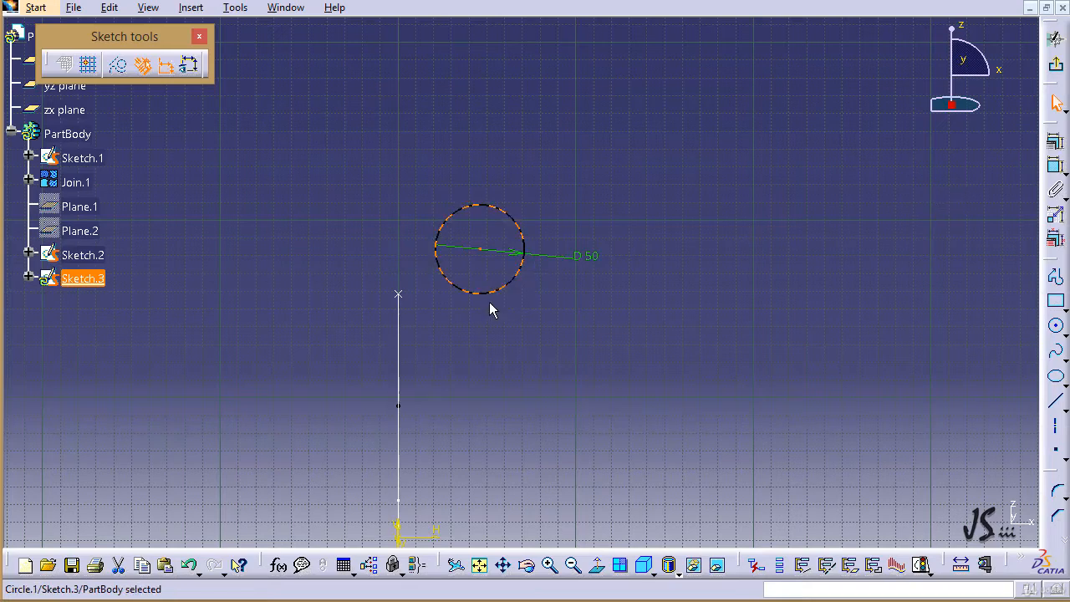
{"action": "left_click", "coordinate": [400, 295], "text": "ctrl"}
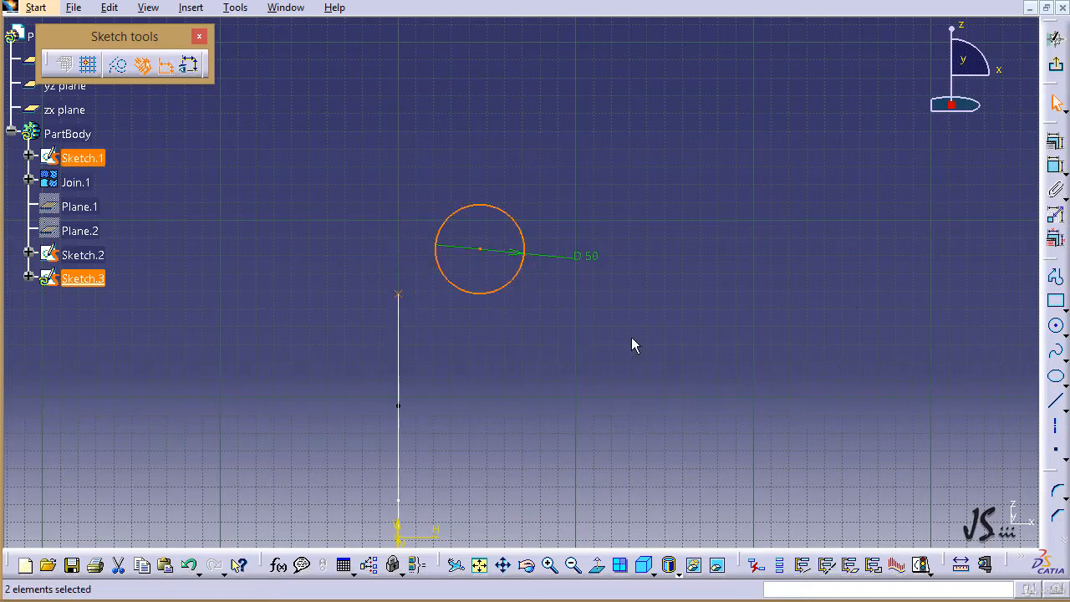
{"action": "left_click", "coordinate": [1055, 142]}
{"action": "left_click", "coordinate": [845, 229]}
{"action": "left_click", "coordinate": [819, 388]}
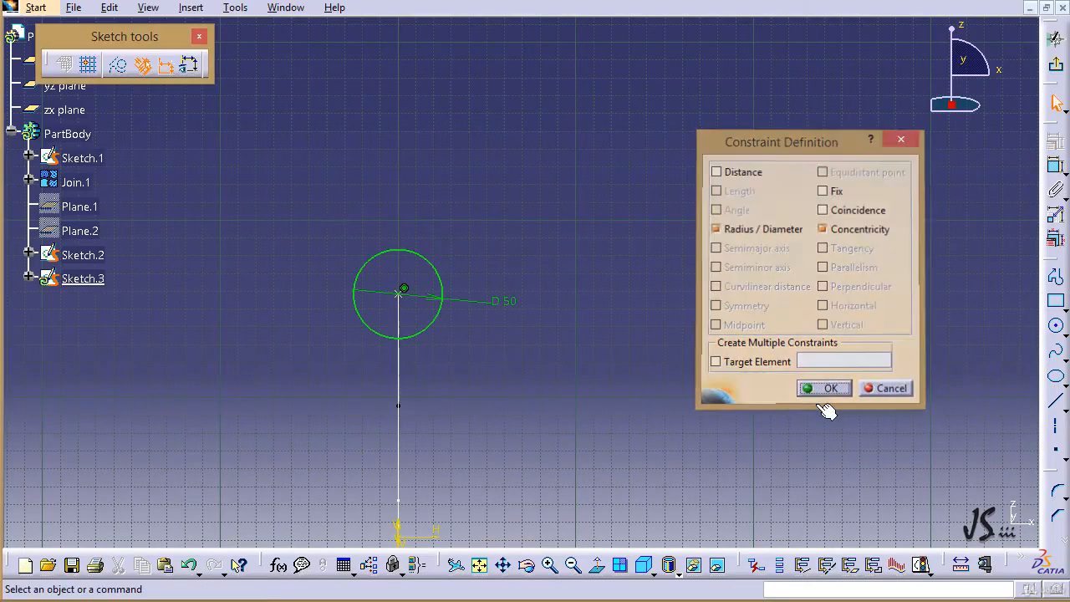
{"action": "left_click", "coordinate": [1056, 64]}
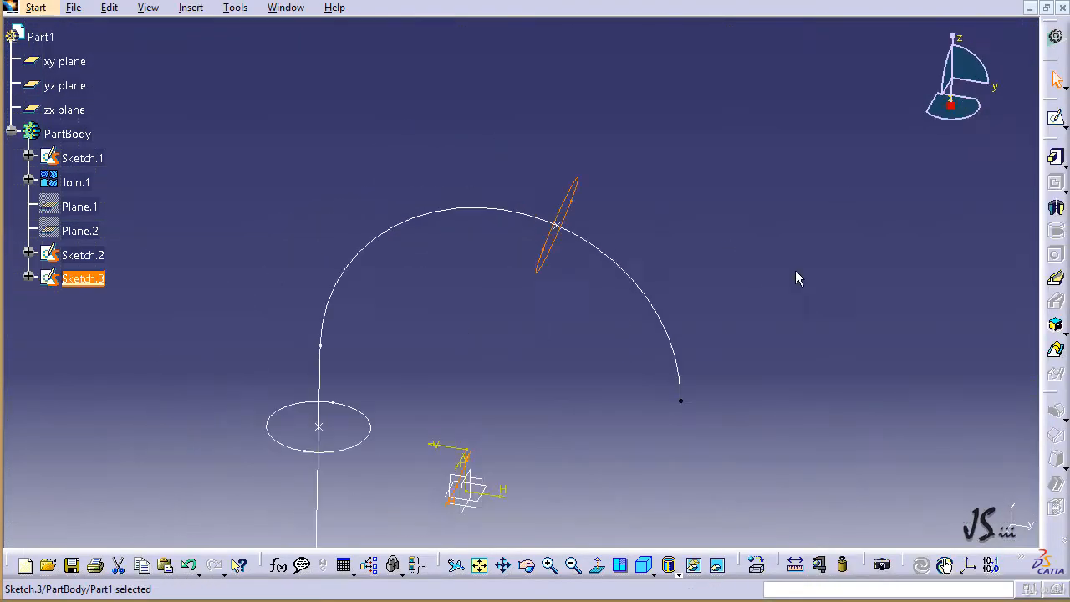
Start a Multi-sections Solid with the circles Sketch.2 and Sketch.3 as its two sections.
{"action": "left_click", "coordinate": [630, 387]}
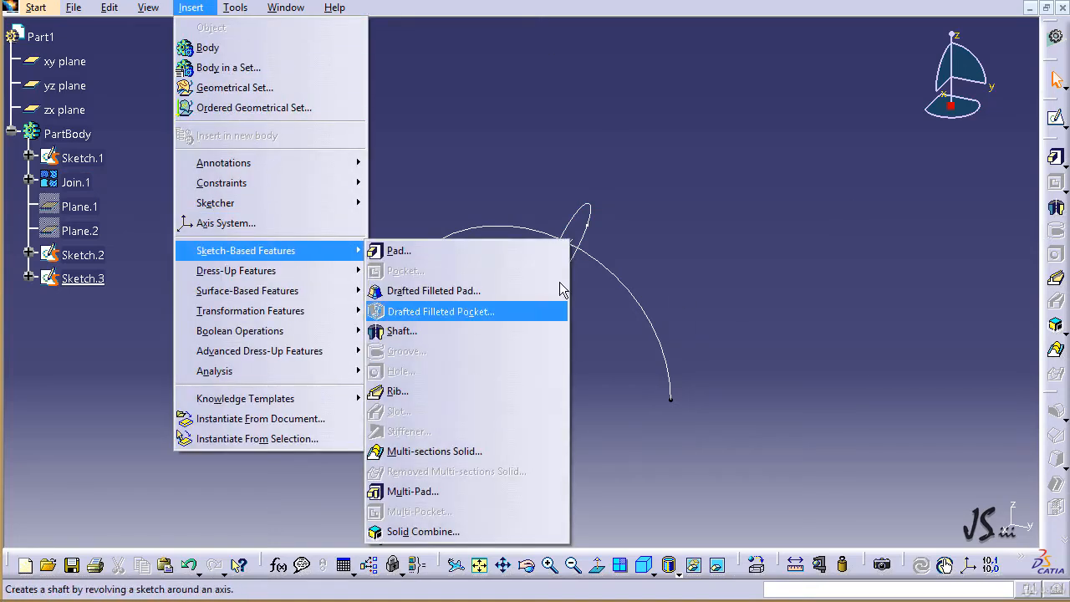
{"action": "left_click", "coordinate": [526, 450]}
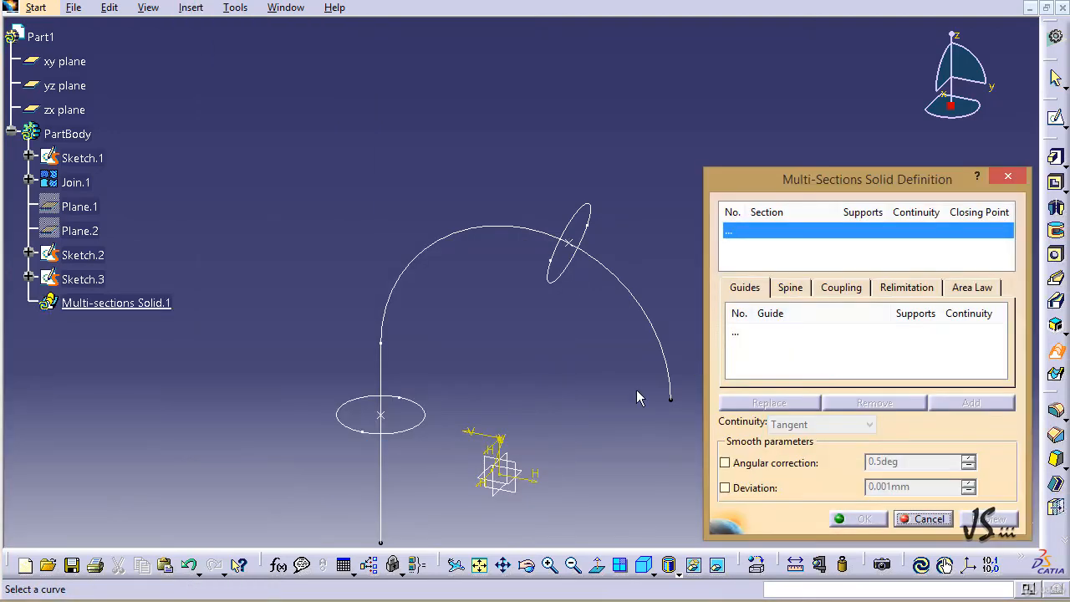
{"action": "middle_click_drag", "start_coordinate": [634, 390], "coordinate": [526, 298]}
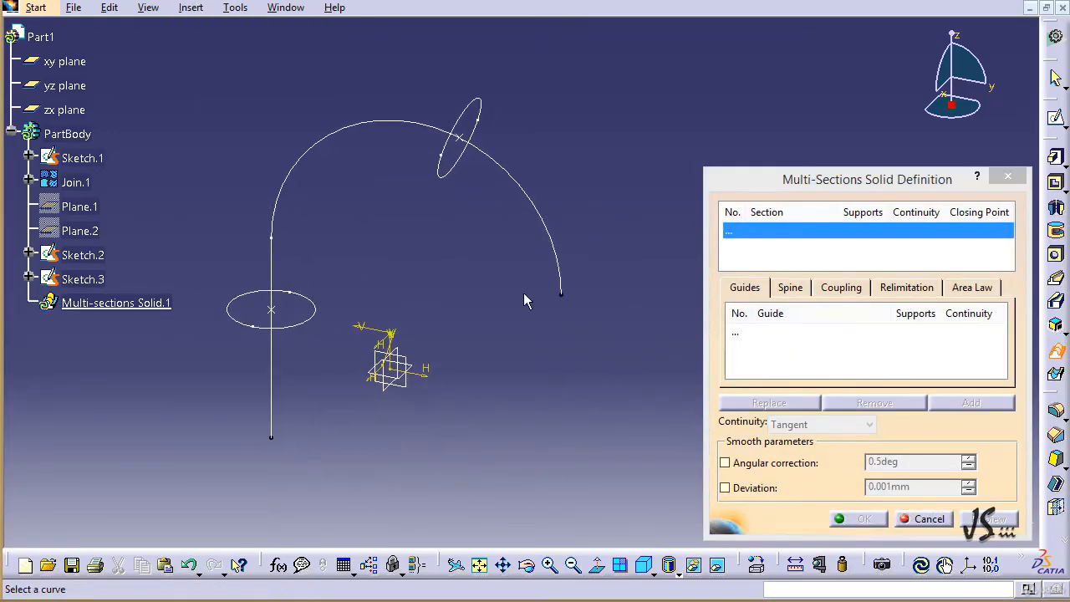
{"action": "left_click", "coordinate": [299, 333]}
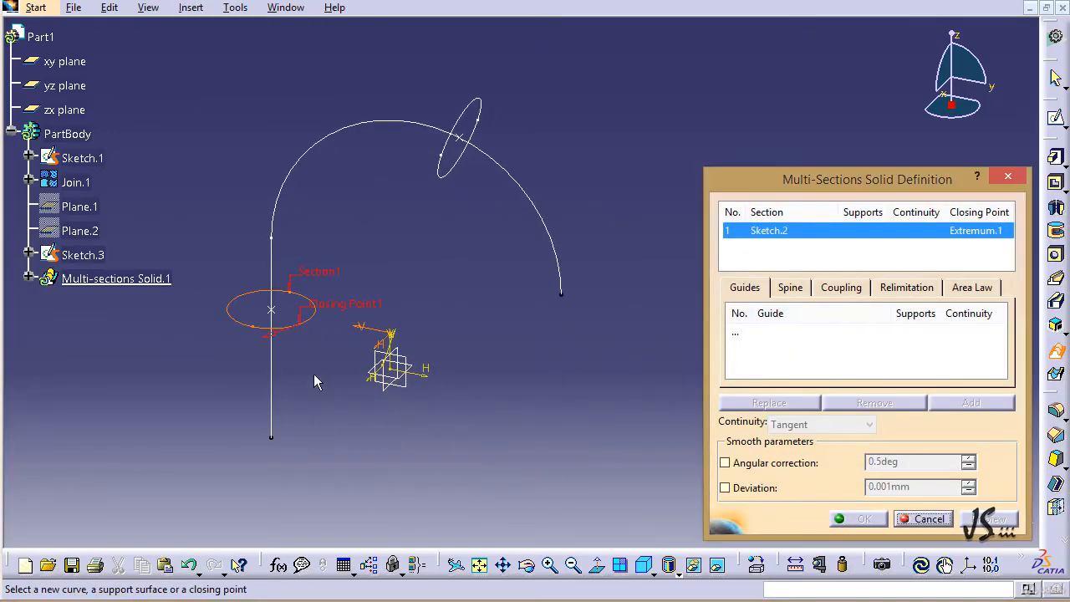
{"action": "left_click", "coordinate": [441, 163]}
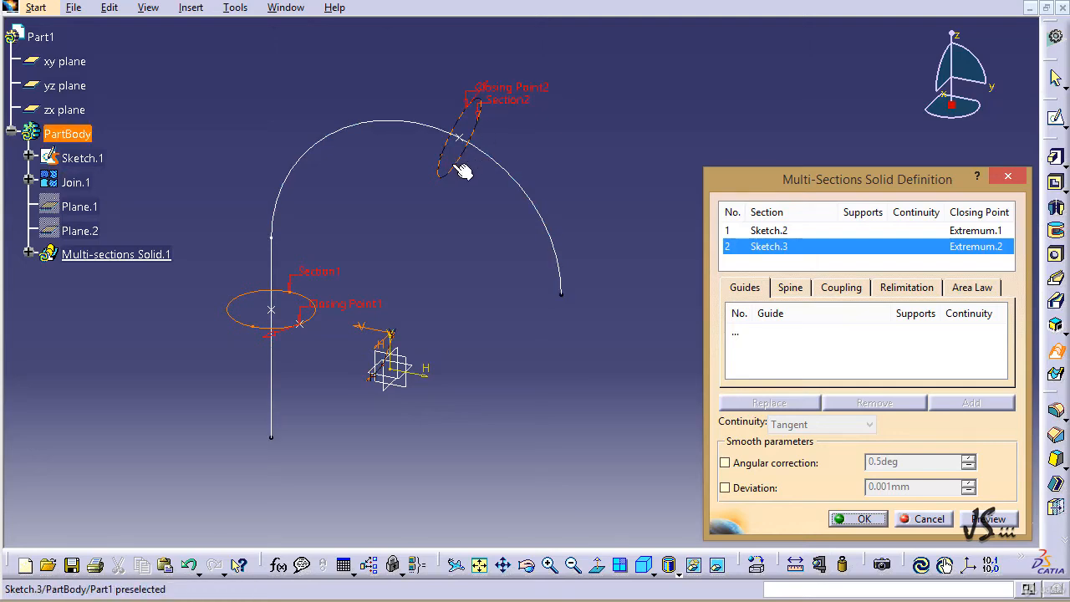
Remove the closing point of the second section and preview the solid.
{"action": "right_click", "coordinate": [507, 95]}
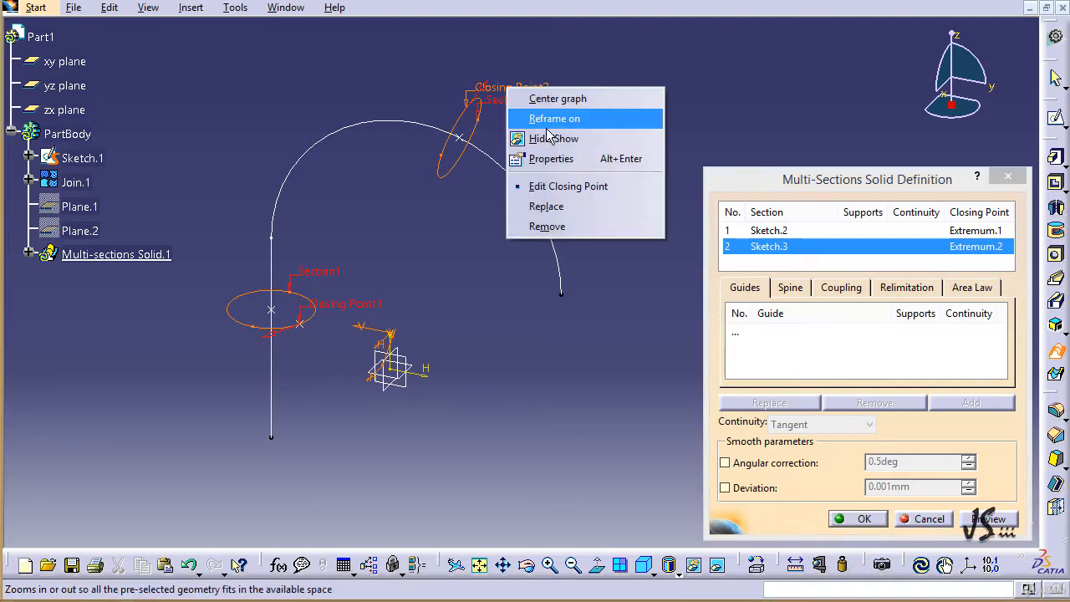
{"action": "left_click", "coordinate": [571, 223]}
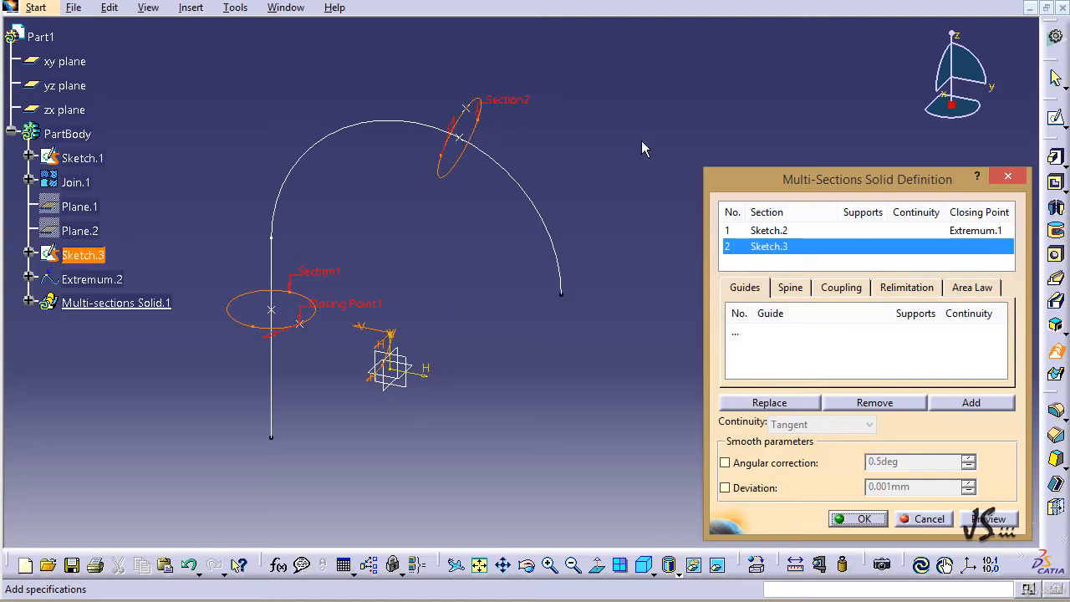
{"action": "left_click", "coordinate": [984, 519]}
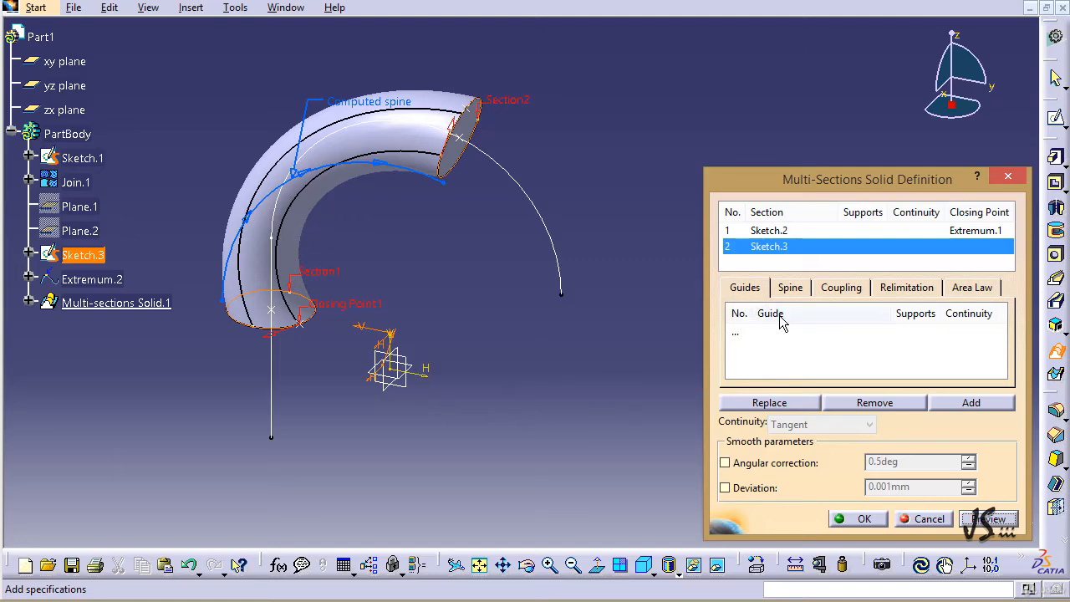
Try Join.1 as the guide of the multi-sections solid with a preview, and remove it from the guides.
{"action": "left_click", "coordinate": [746, 336]}
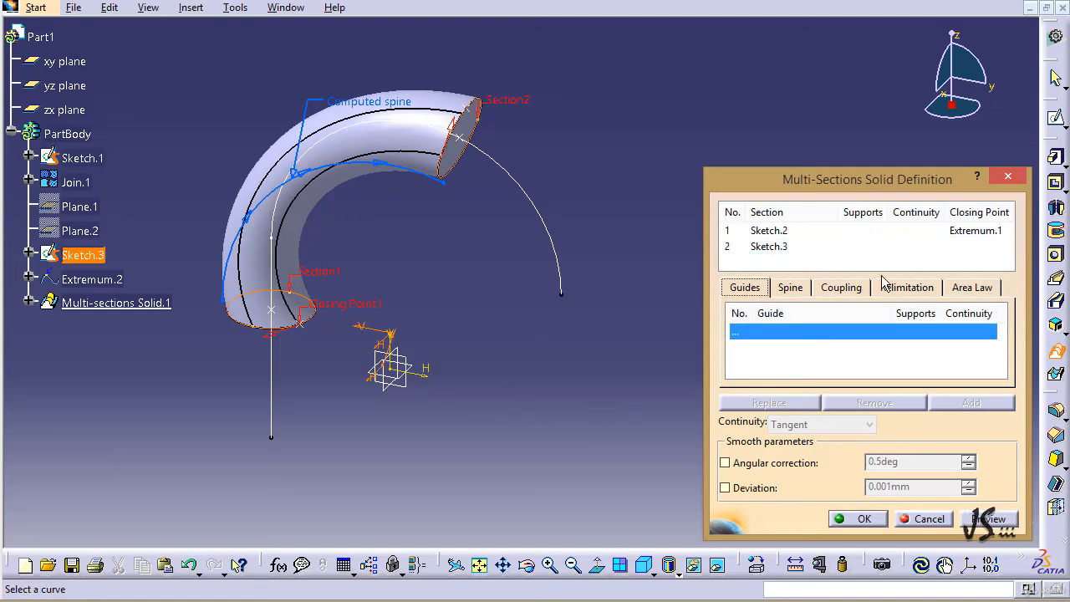
{"action": "left_click", "coordinate": [550, 223]}
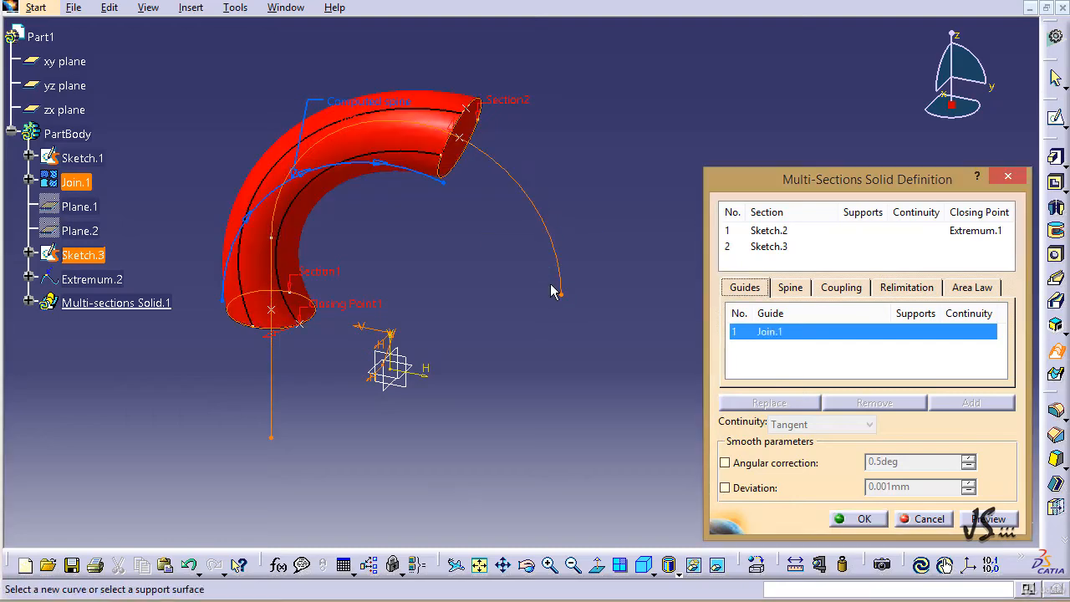
{"action": "left_click", "coordinate": [986, 519]}
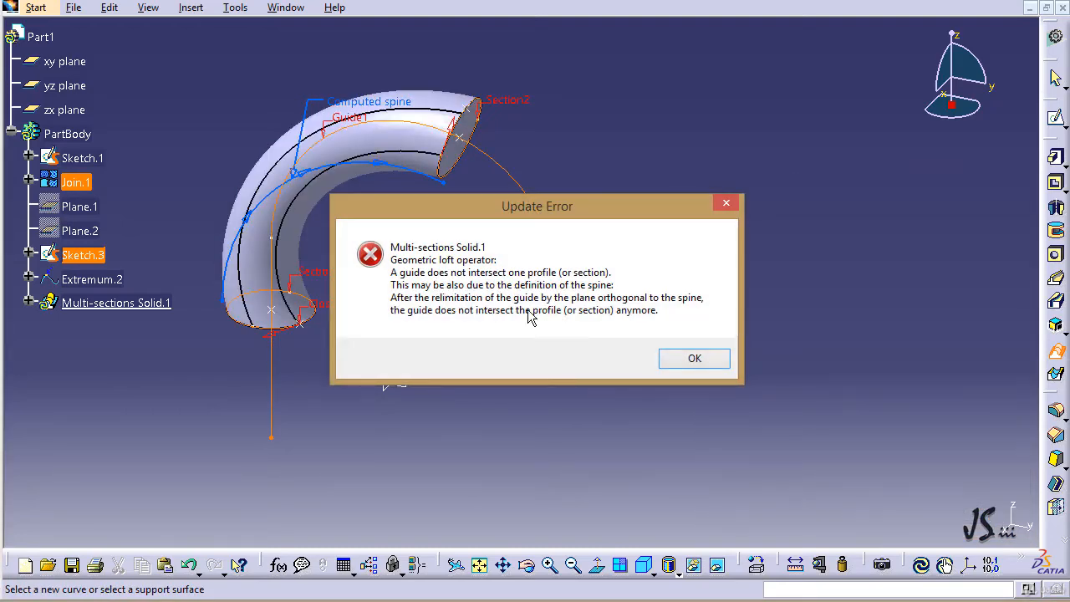
{"action": "left_click", "coordinate": [677, 361]}
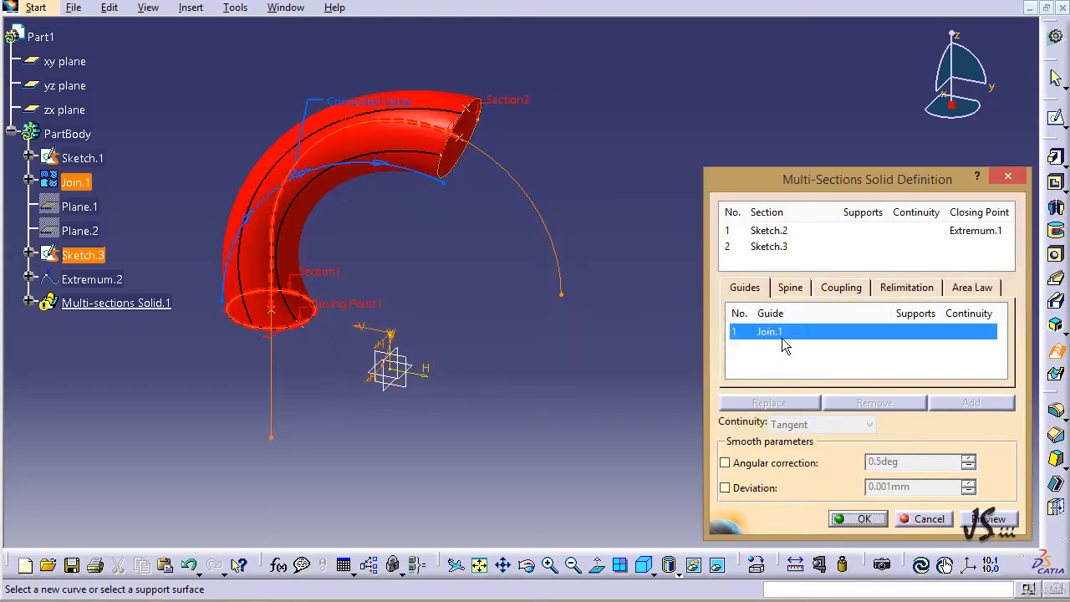
{"action": "left_click", "coordinate": [854, 403]}
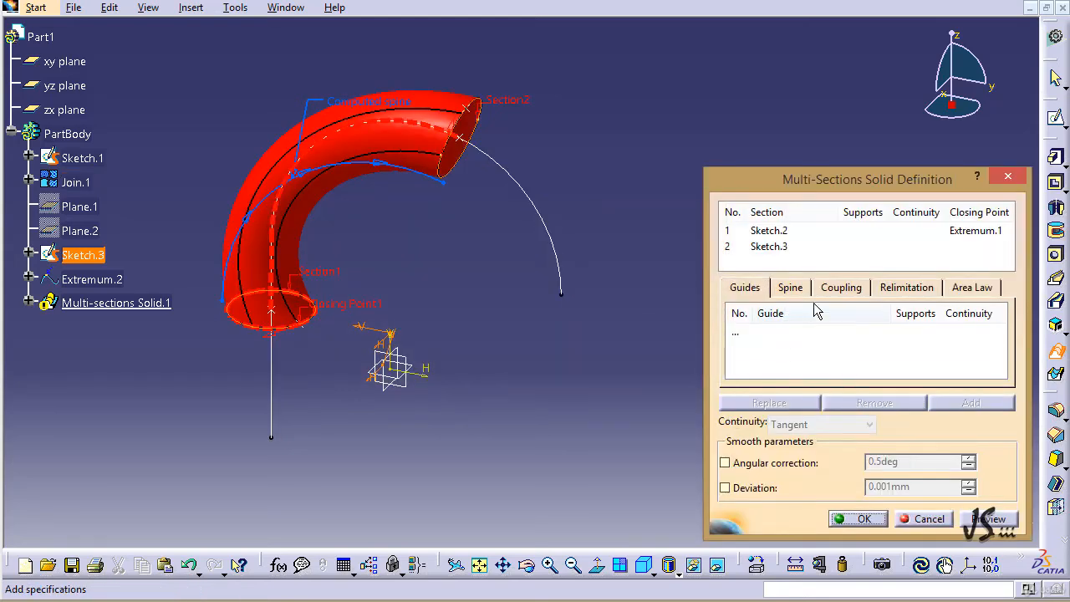
Set Join.1 as the spine of the multi-sections solid and preview the result.
{"action": "left_click", "coordinate": [800, 288]}
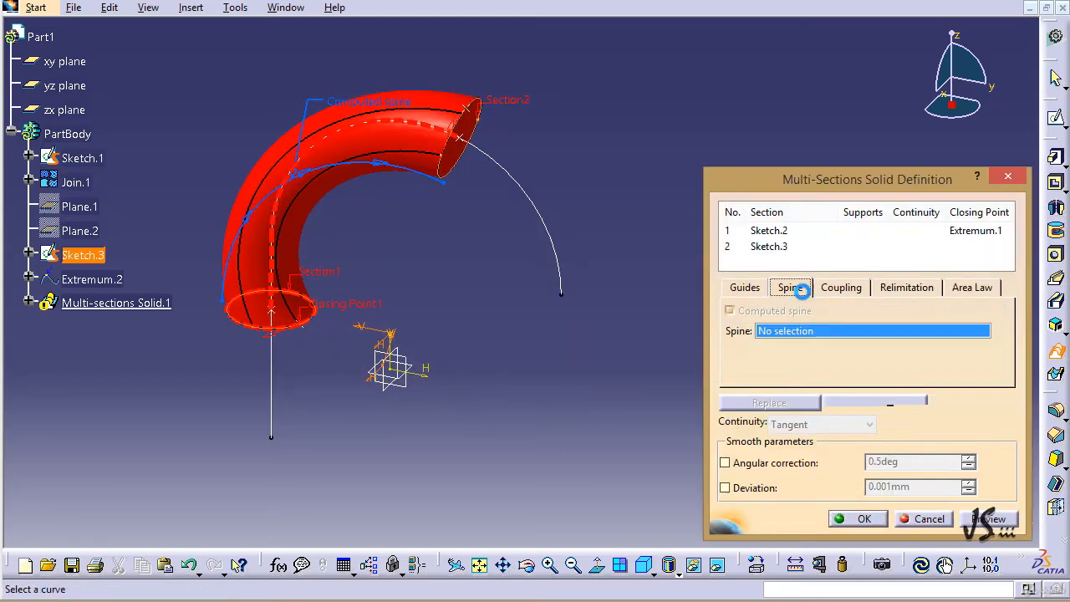
{"action": "left_click", "coordinate": [556, 240]}
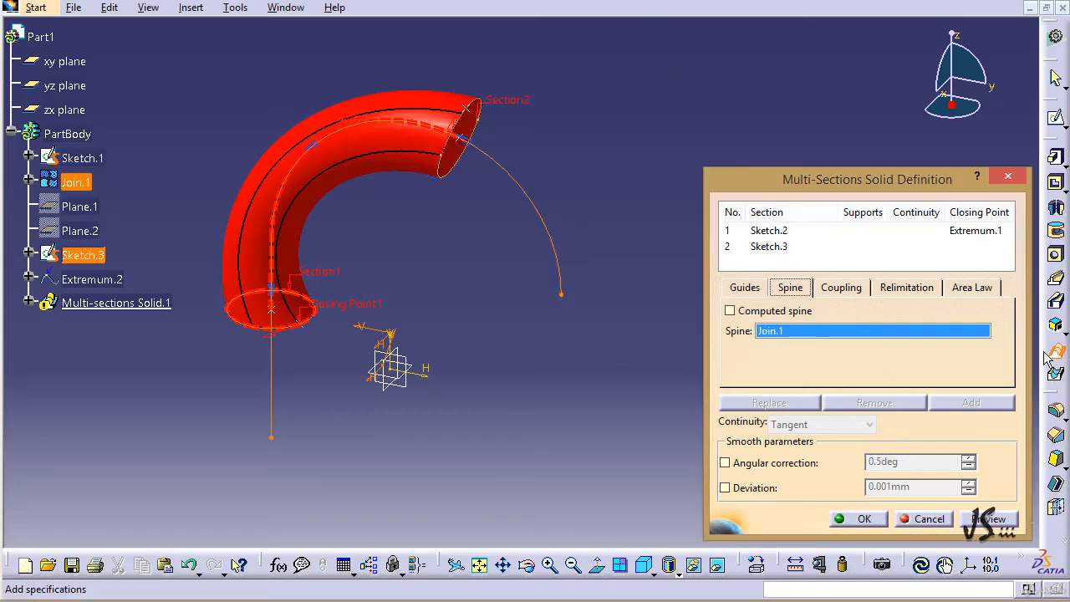
{"action": "left_click", "coordinate": [1000, 516]}
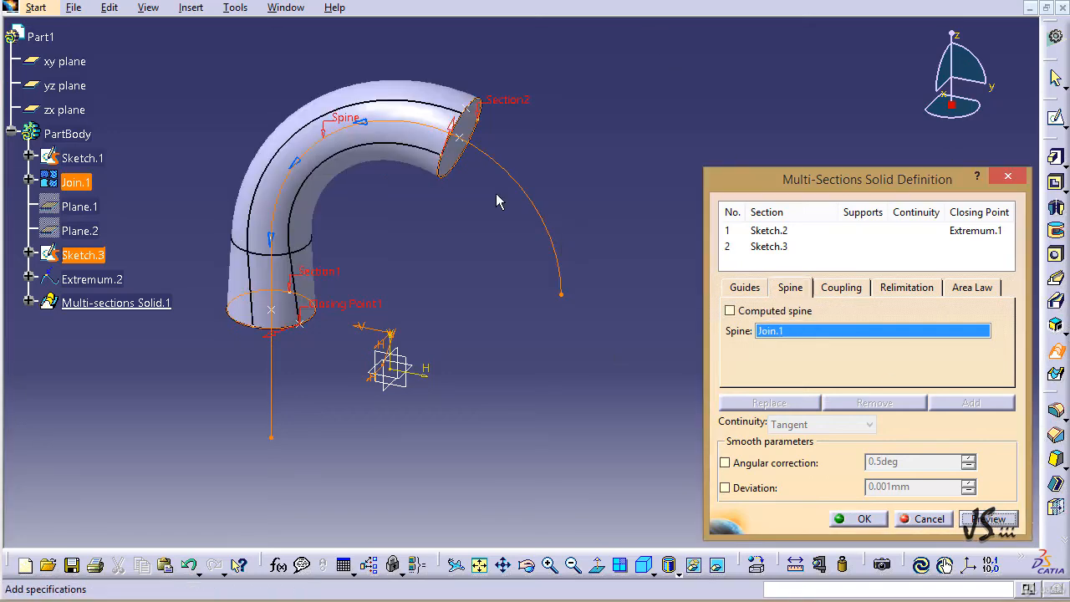
Turn off relimitation on the start section of the multi-sections solid and preview the result.
{"action": "left_click", "coordinate": [427, 246]}
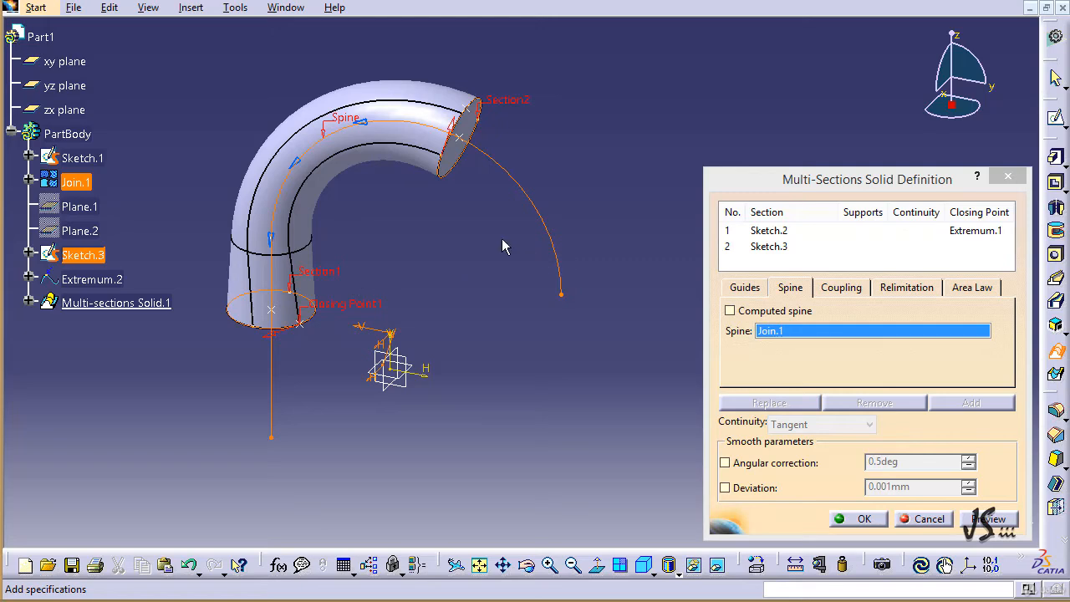
{"action": "left_click", "coordinate": [879, 289]}
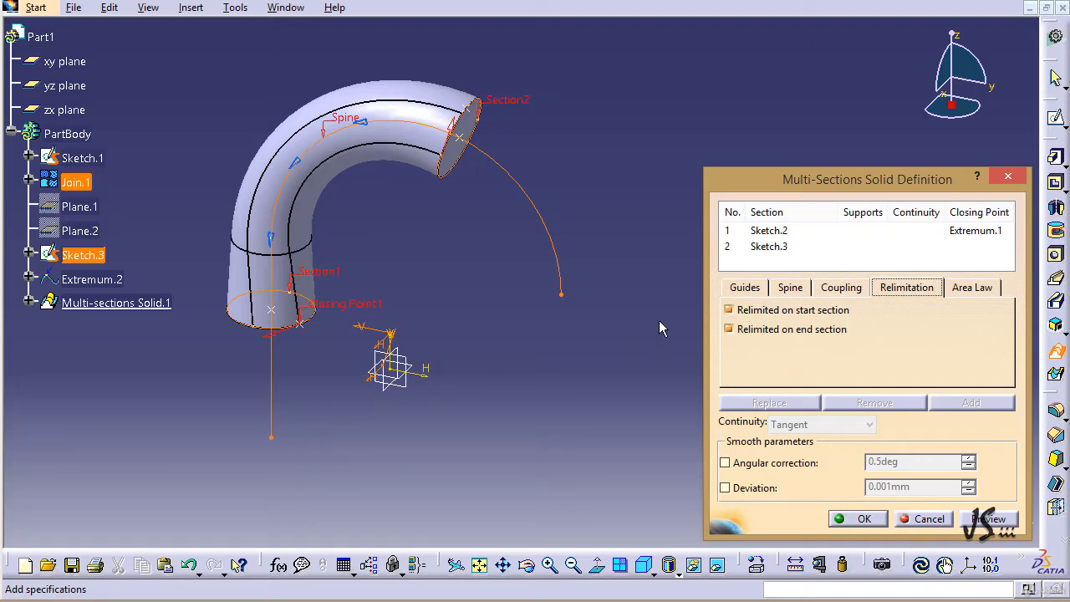
{"action": "left_click", "coordinate": [746, 311]}
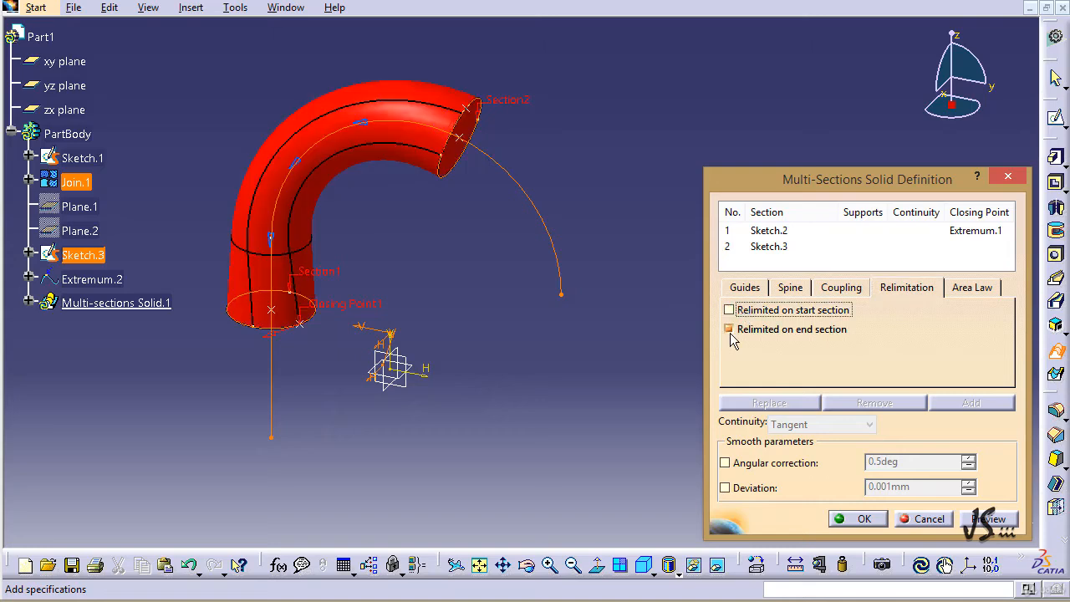
{"action": "left_click", "coordinate": [978, 520]}
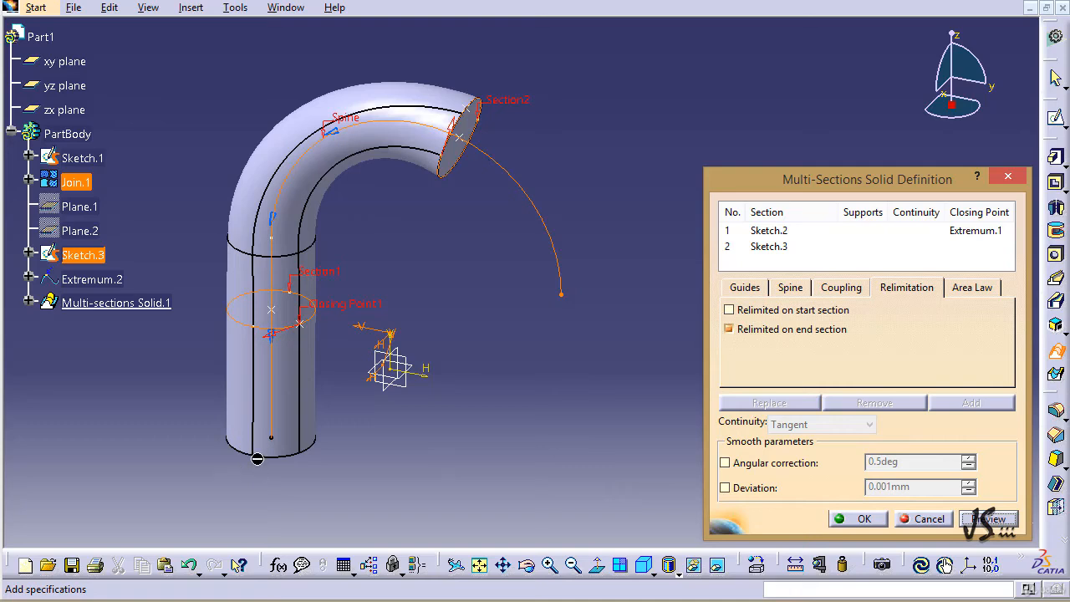
Turn off relimitation on the end section of the multi-sections solid and inspect the preview from another angle.
{"action": "left_click", "coordinate": [729, 329]}
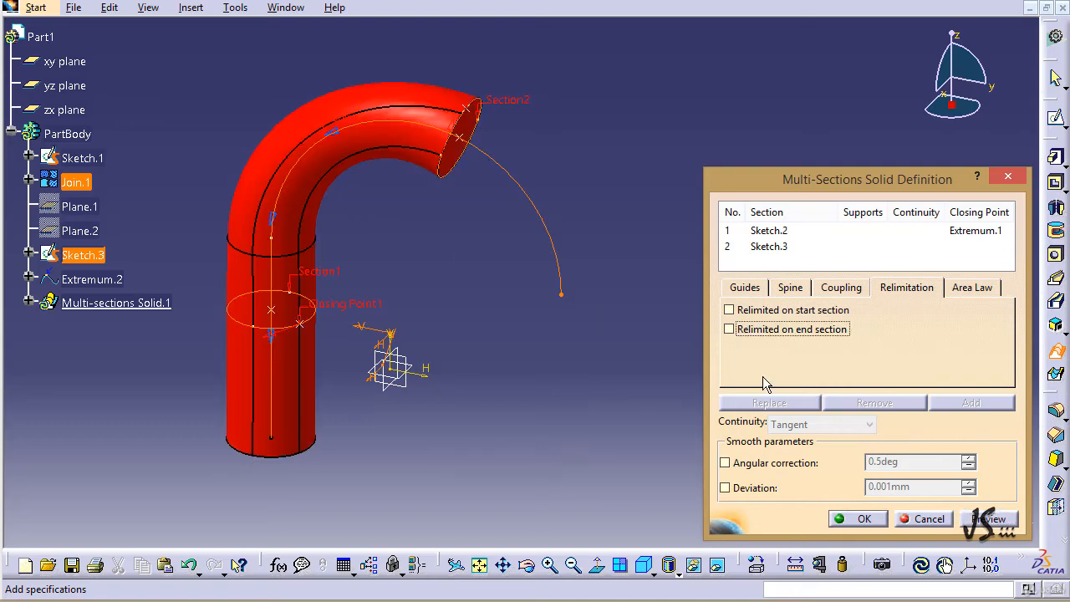
{"action": "left_click", "coordinate": [979, 522]}
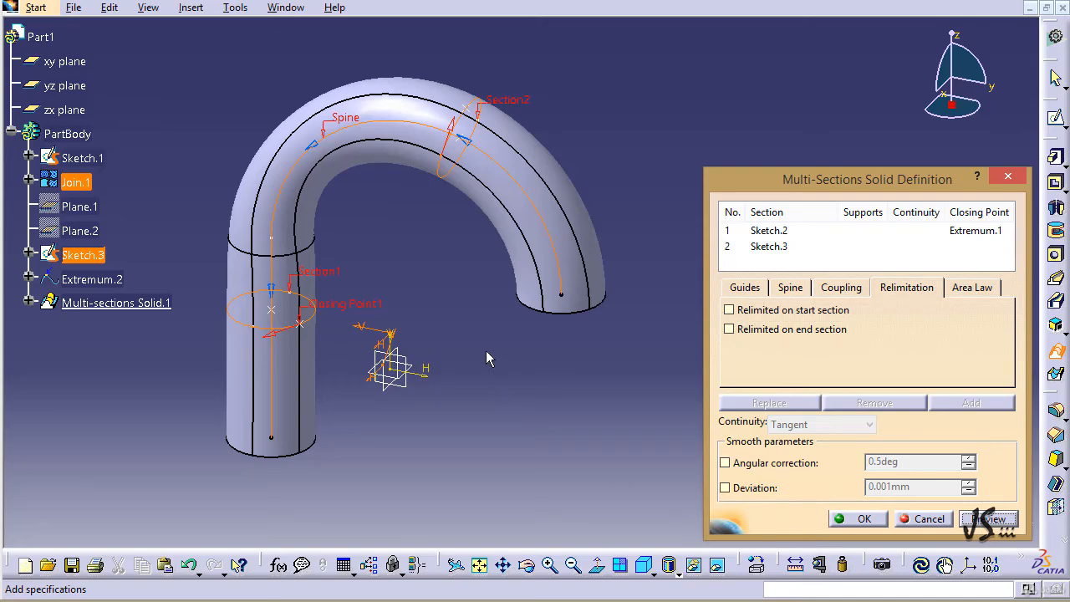
{"action": "mouse_move", "coordinate": [442, 298]}
{"action": "middle_mouse_down"}
{"action": "mouse_move", "coordinate": [448, 339]}
{"action": "mouse_move", "coordinate": [537, 458]}
{"action": "mouse_move", "coordinate": [635, 489]}
{"action": "mouse_move", "coordinate": [611, 490]}
{"action": "mouse_move", "coordinate": [573, 565]}
{"action": "mouse_move", "coordinate": [501, 477]}
{"action": "mouse_move", "coordinate": [425, 349]}
{"action": "mouse_move", "coordinate": [456, 217]}
{"action": "mouse_move", "coordinate": [547, 205]}
{"action": "mouse_move", "coordinate": [448, 282]}
{"action": "middle_mouse_up"}
{"action": "mouse_move", "coordinate": [429, 345]}
{"action": "middle_mouse_down"}
{"action": "mouse_move", "coordinate": [453, 354]}
{"action": "mouse_move", "coordinate": [498, 239]}
{"action": "middle_mouse_up"}
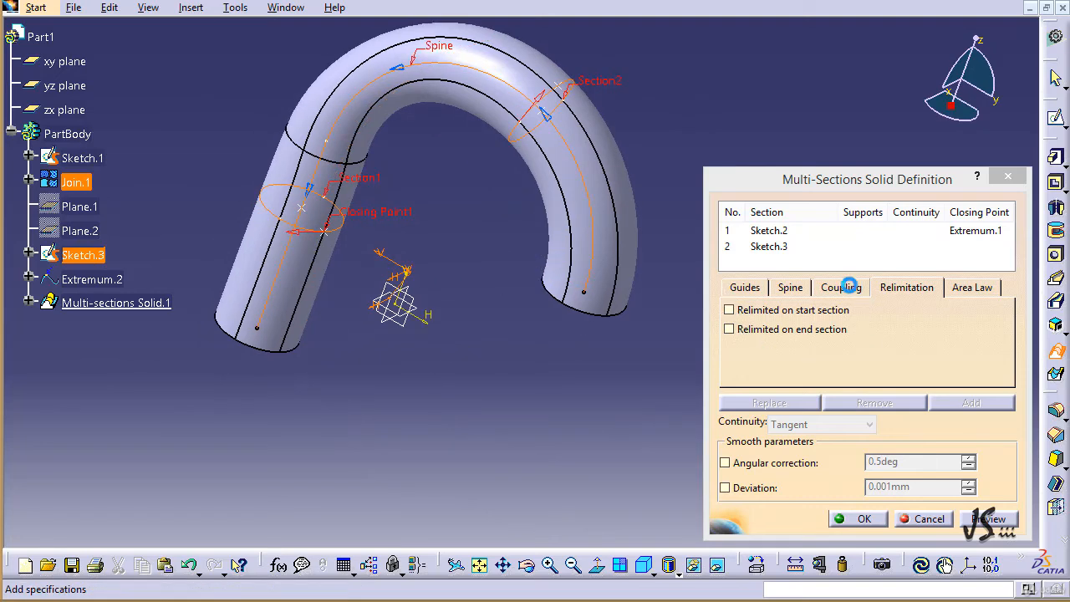
Set the sections coupling to Ratio, preview the multi-sections solid and complete it.
{"action": "left_click", "coordinate": [841, 287]}
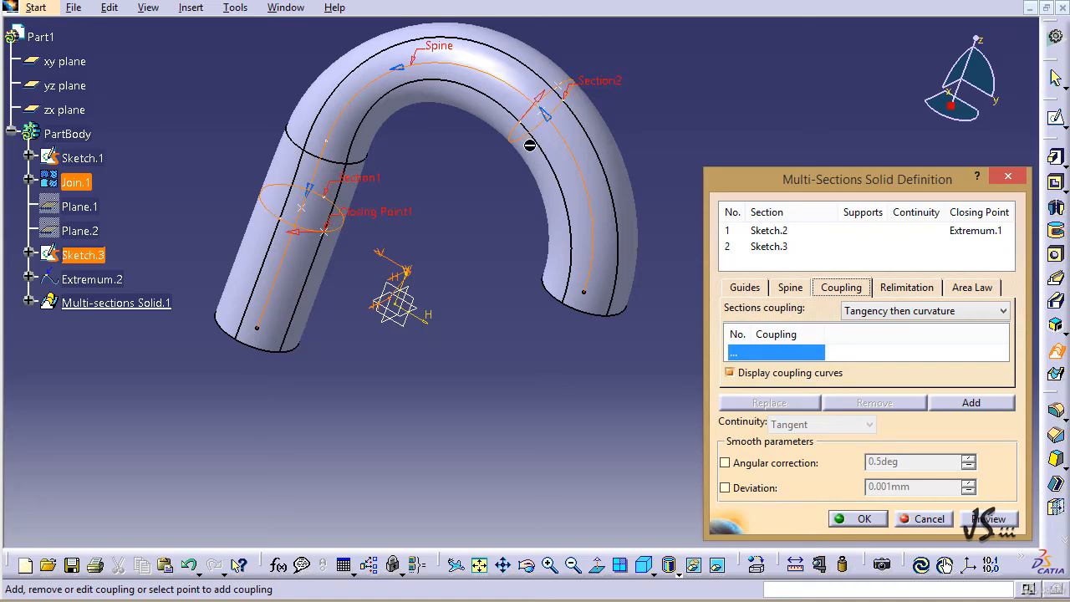
{"action": "left_click", "coordinate": [920, 311]}
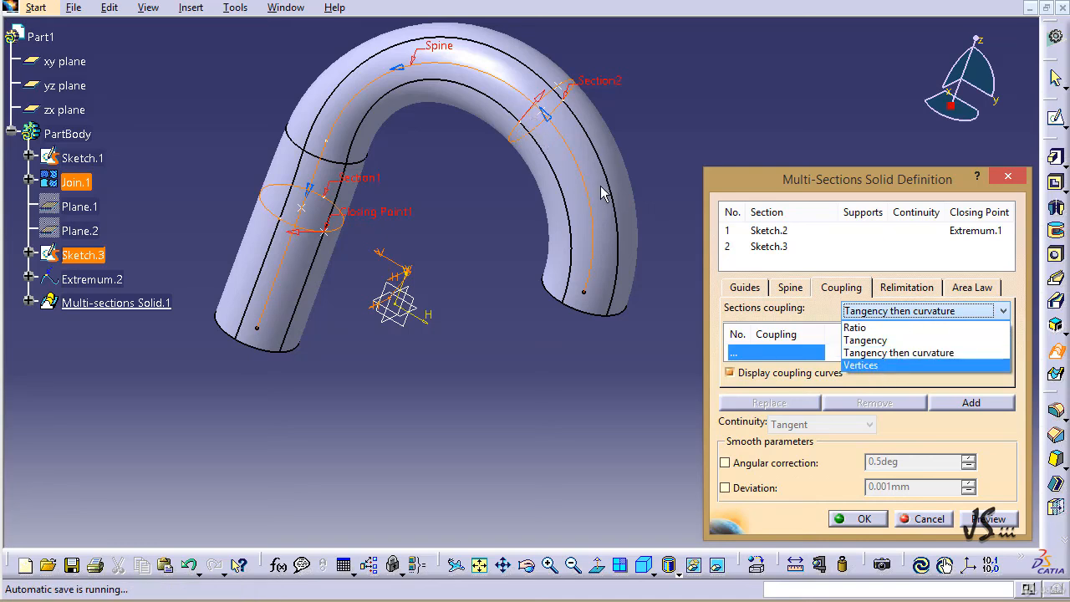
{"action": "left_click", "coordinate": [855, 328]}
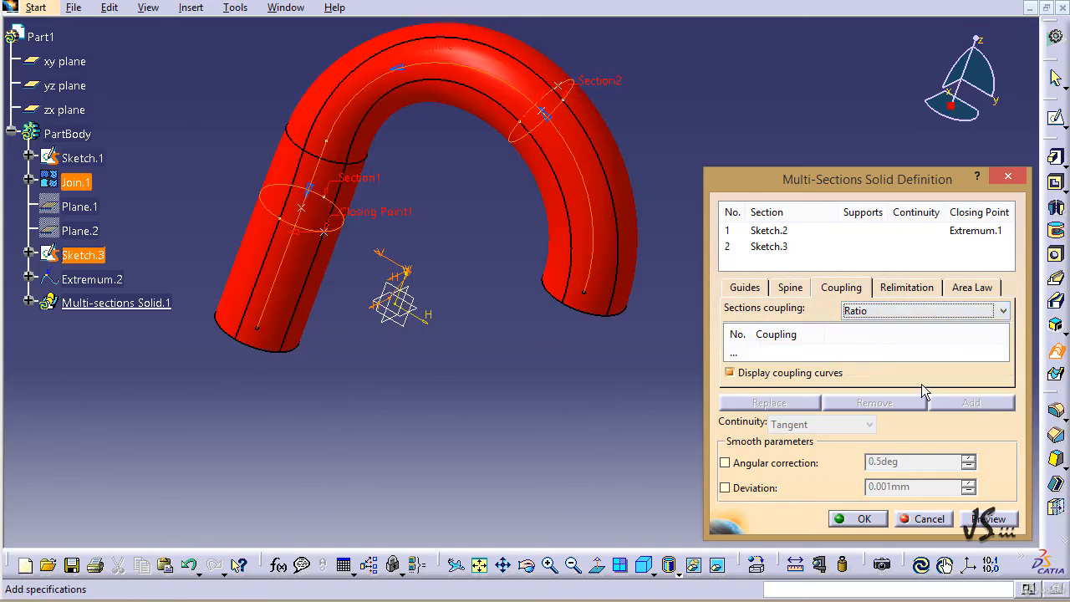
{"action": "left_click", "coordinate": [983, 519]}
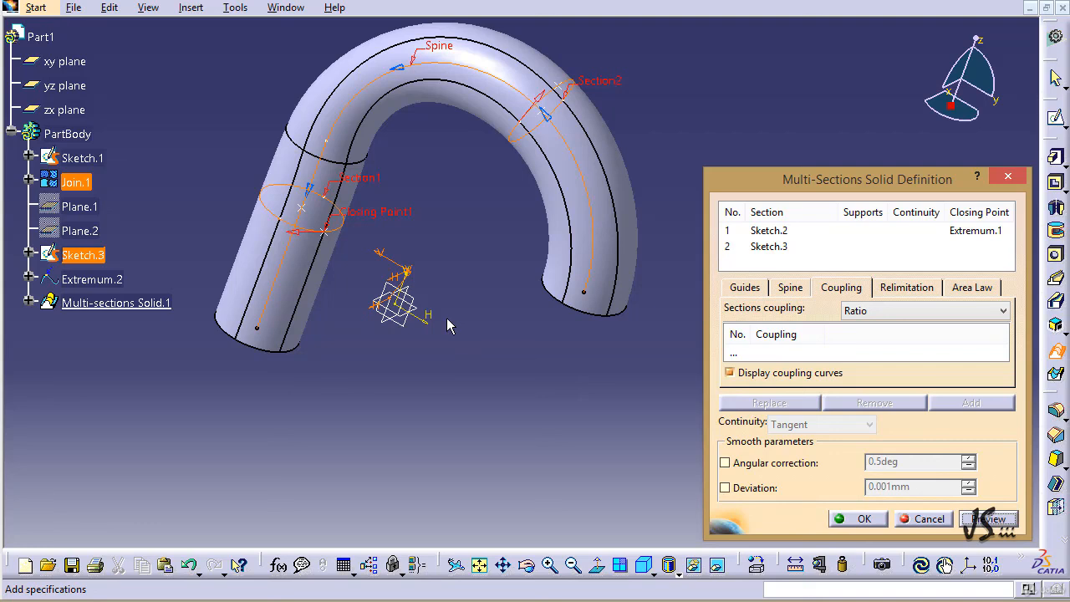
{"action": "left_click", "coordinate": [736, 355]}
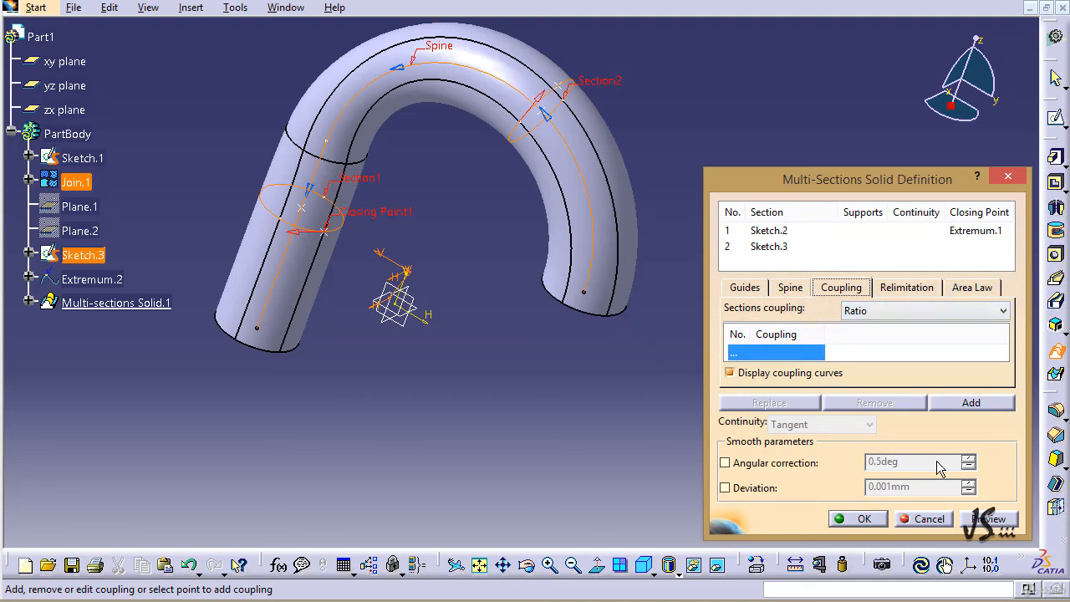
{"action": "left_click", "coordinate": [860, 520]}
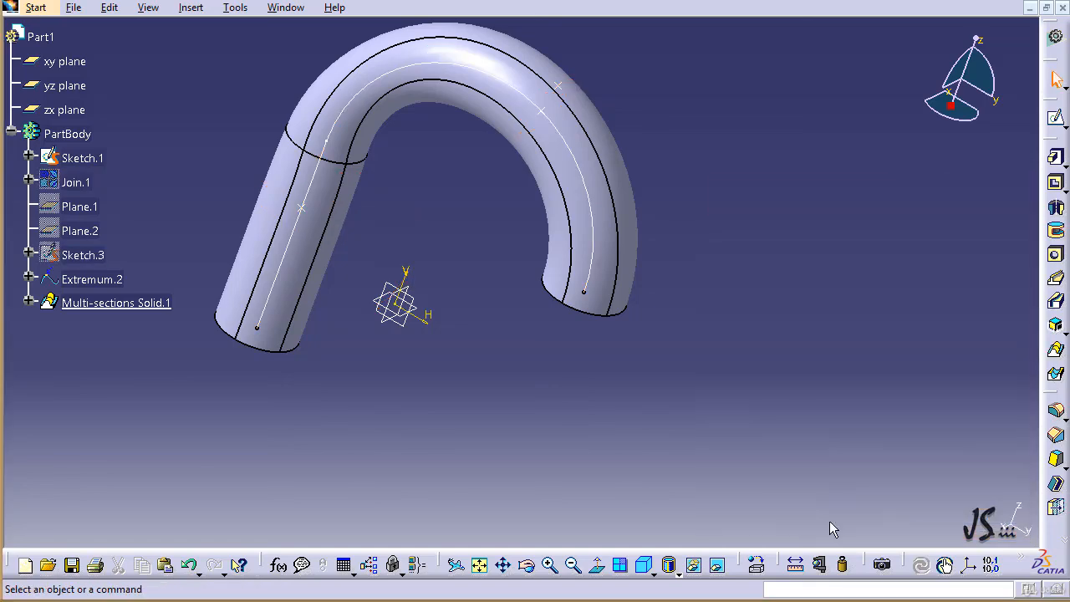